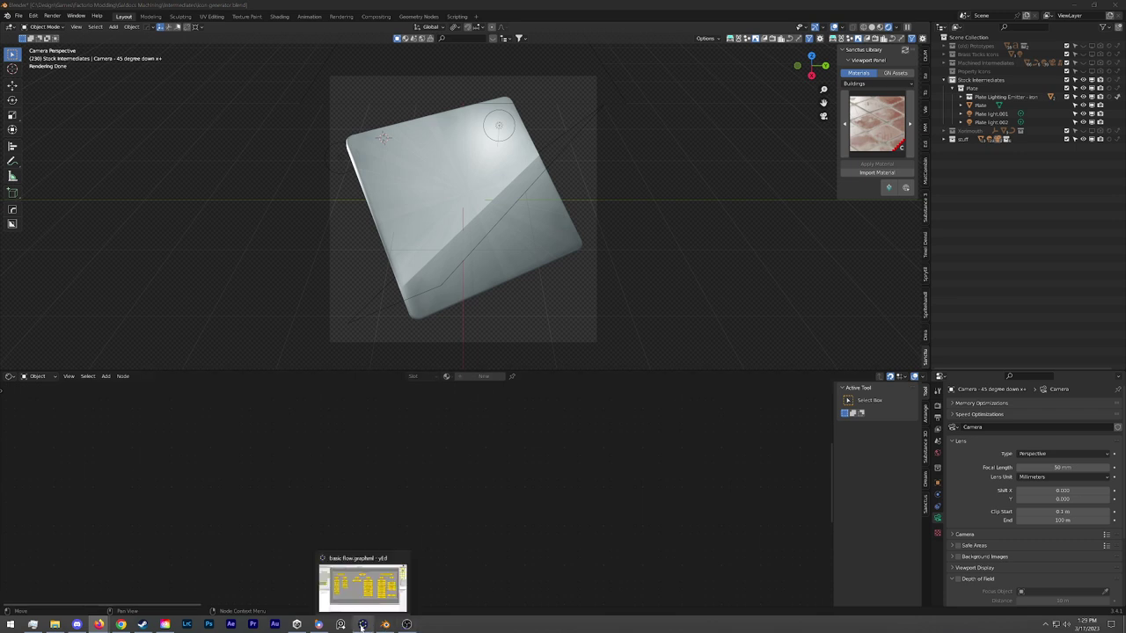
Switch from Blender's rendered plate scene to the yEd Stuff To Make diagram
{"action": "left_click", "coordinate": [362, 625]}
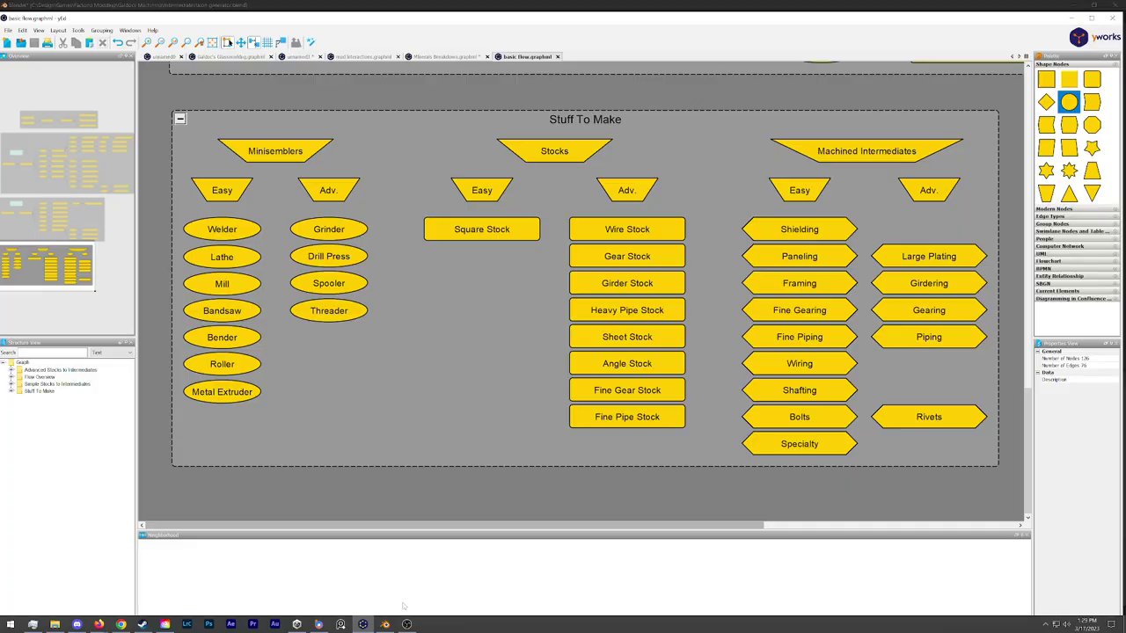
Switch from yEd back to Blender's plate camera view
{"action": "left_click", "coordinate": [385, 625]}
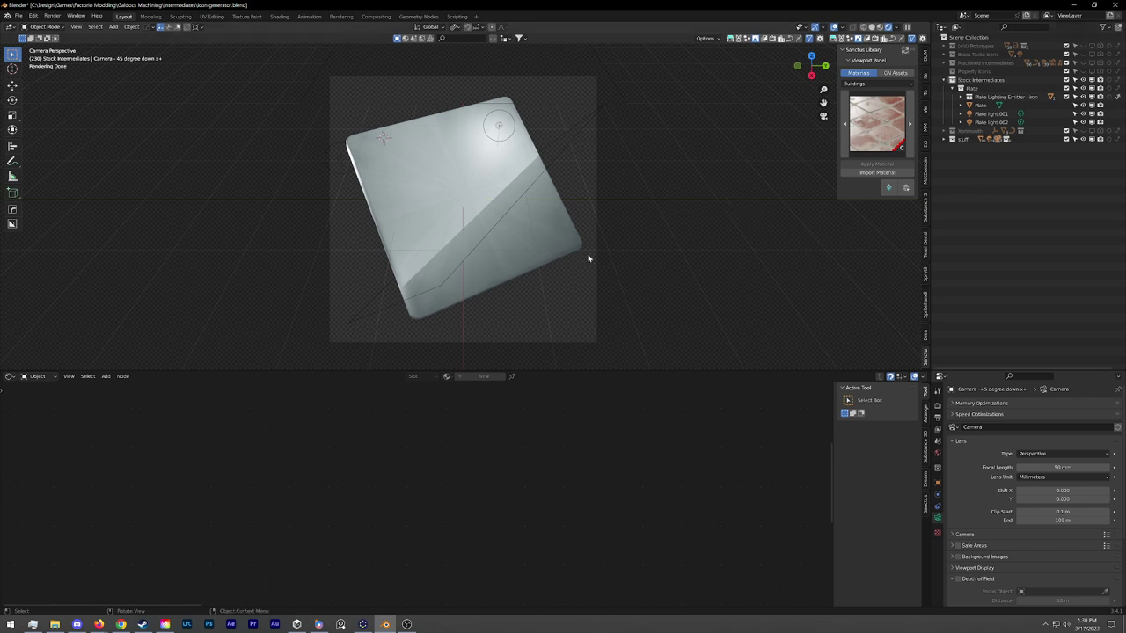
Test-render the selected plate with F12, enlarge the render window to check it, then close it
{"action": "key", "text": "alt+Tab"}
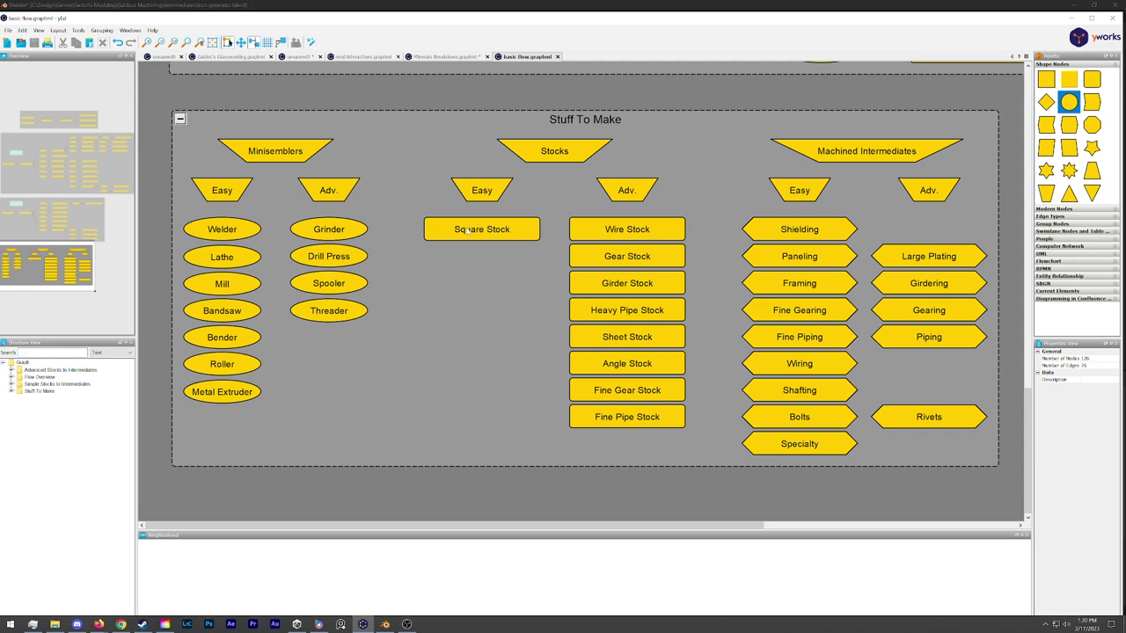
{"action": "key", "text": "alt+Tab"}
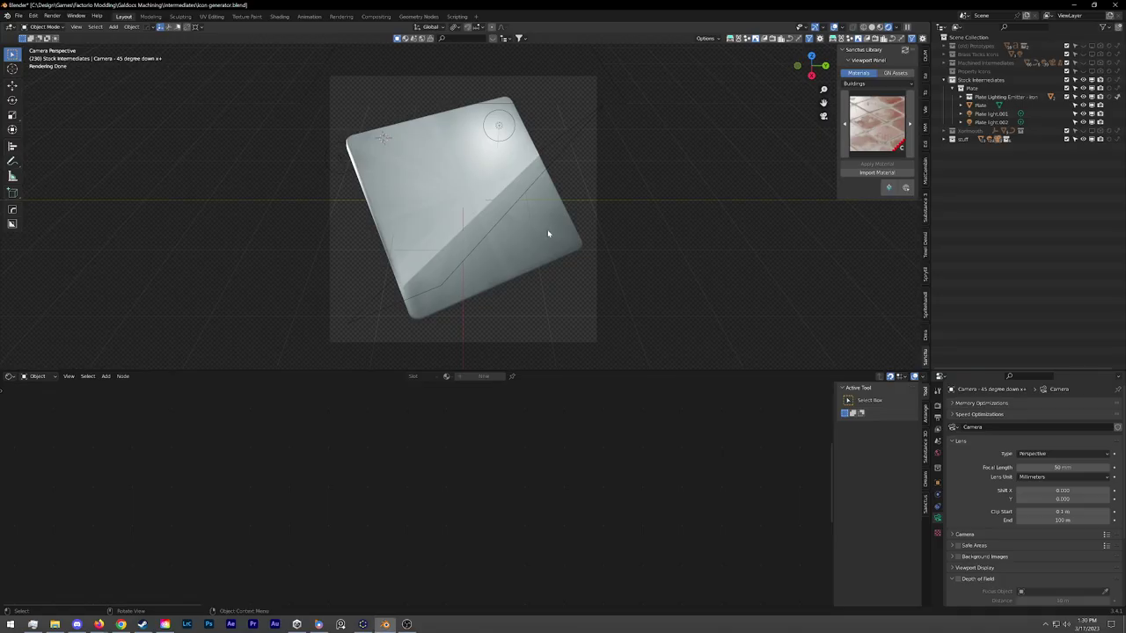
{"action": "left_click", "coordinate": [534, 263]}
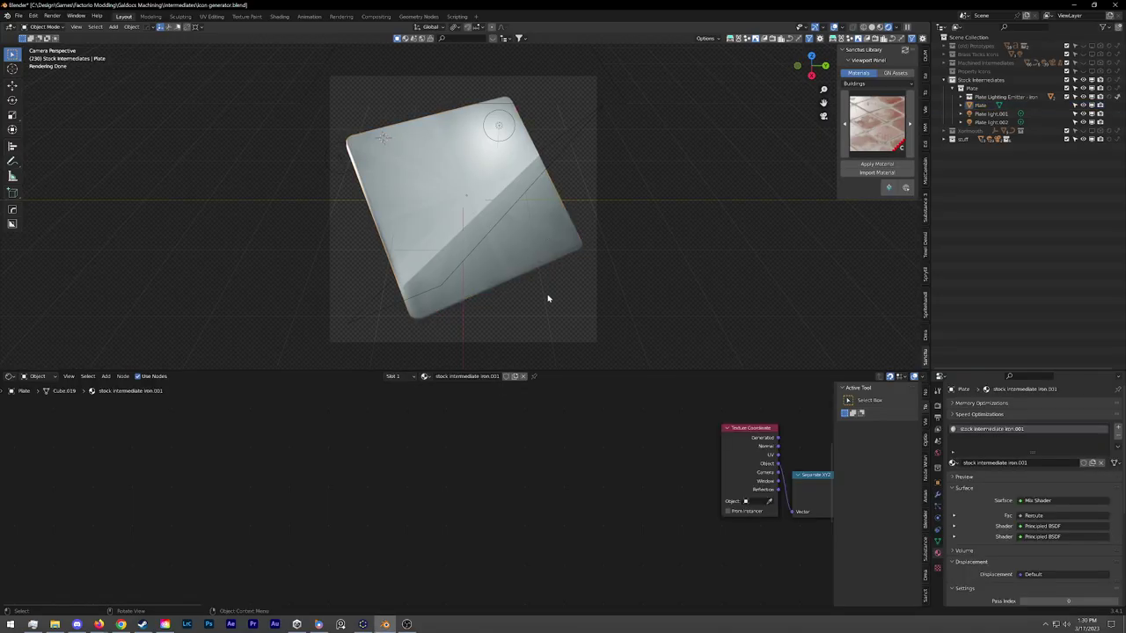
{"action": "key", "text": "F12"}
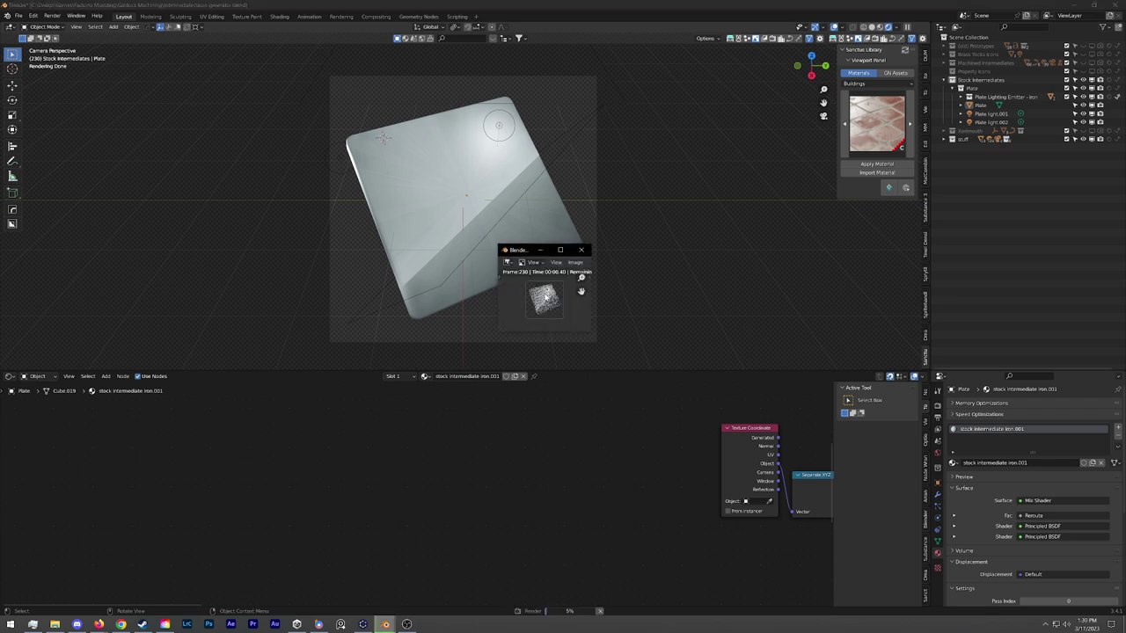
{"action": "left_click_drag", "start_coordinate": [594, 338], "coordinate": [714, 456]}
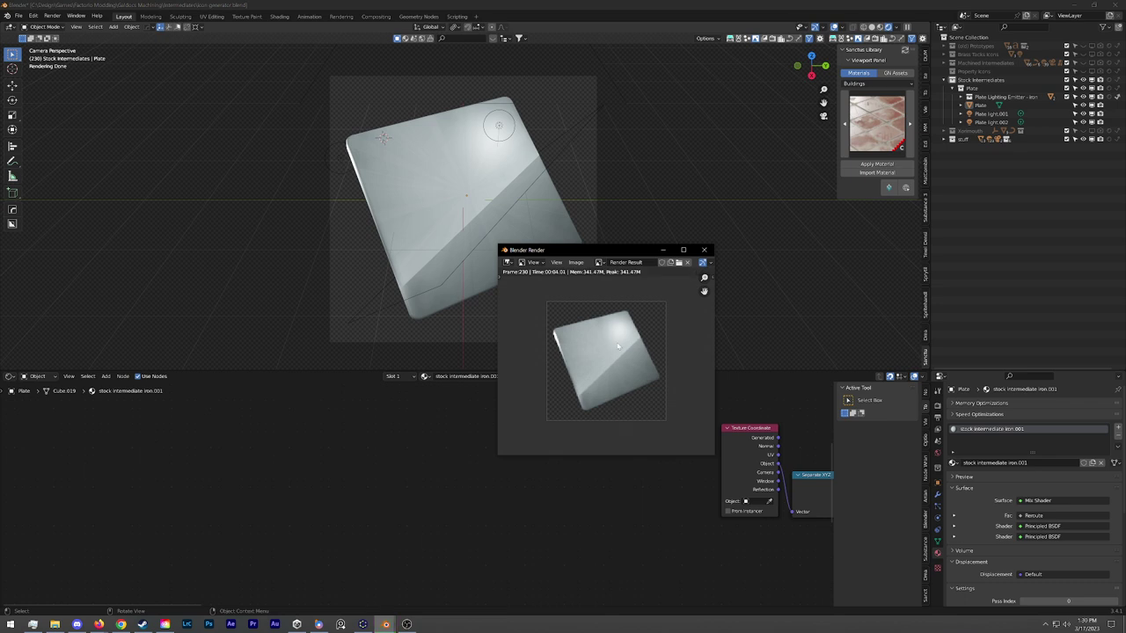
{"action": "left_click", "coordinate": [704, 249]}
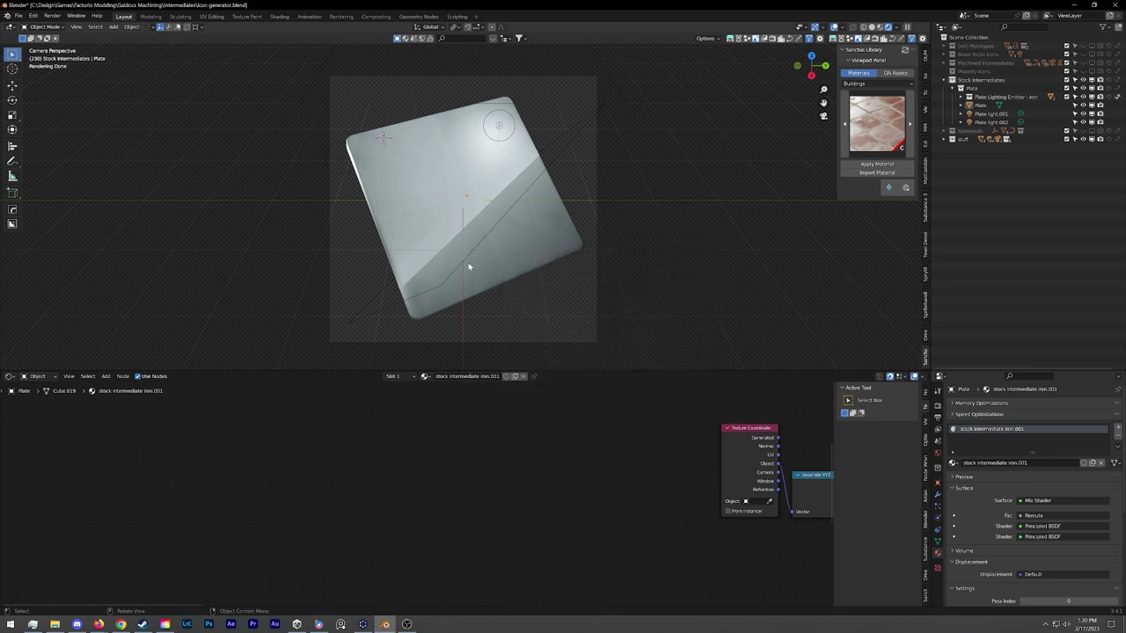
Select the plate, pan the node editor to its material nodes, then switch to yEd
{"action": "left_click", "coordinate": [484, 282]}
{"action": "middle_click_drag", "start_coordinate": [548, 461], "coordinate": [449, 525]}
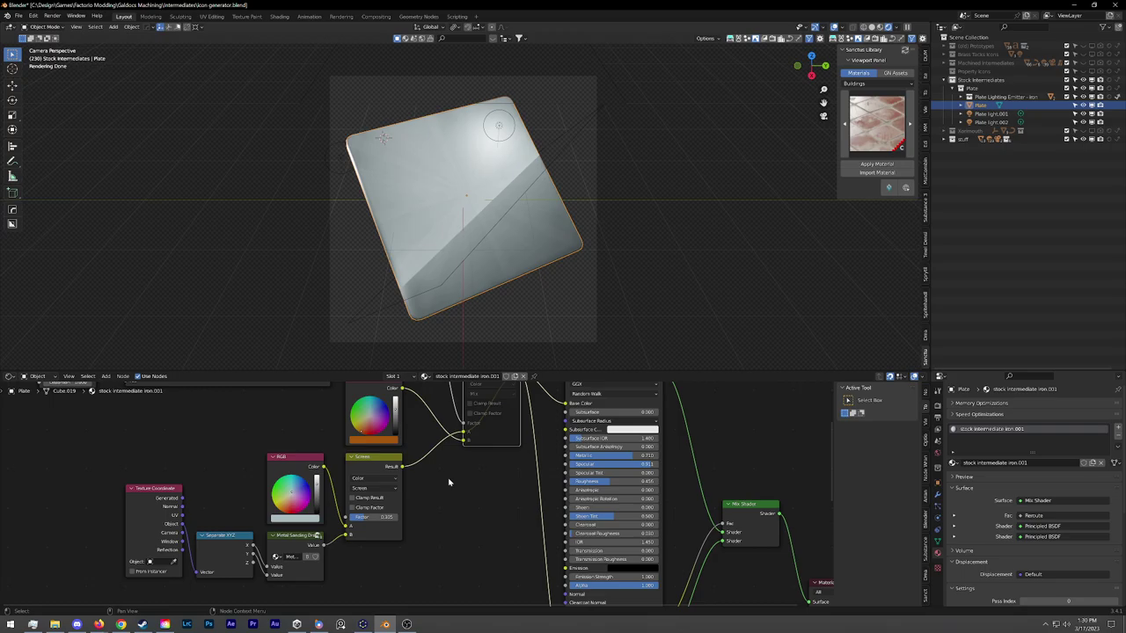
{"action": "key", "text": "alt+Tab"}
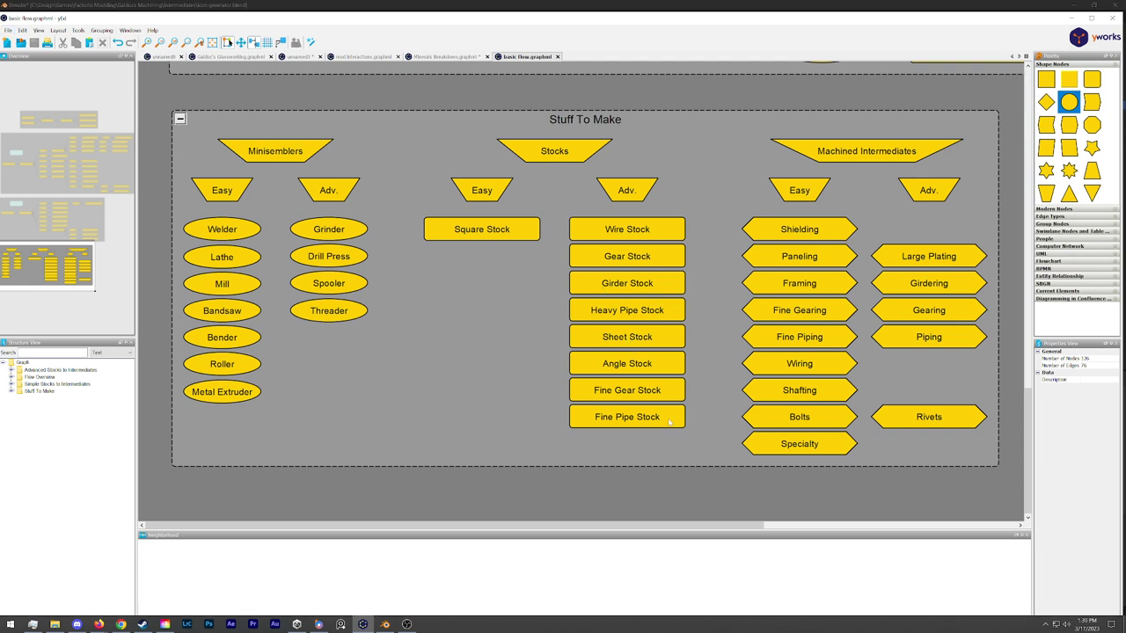
Switch from the yEd stock list back to Blender with Alt+Tab
{"action": "key", "text": "alt+Tab"}
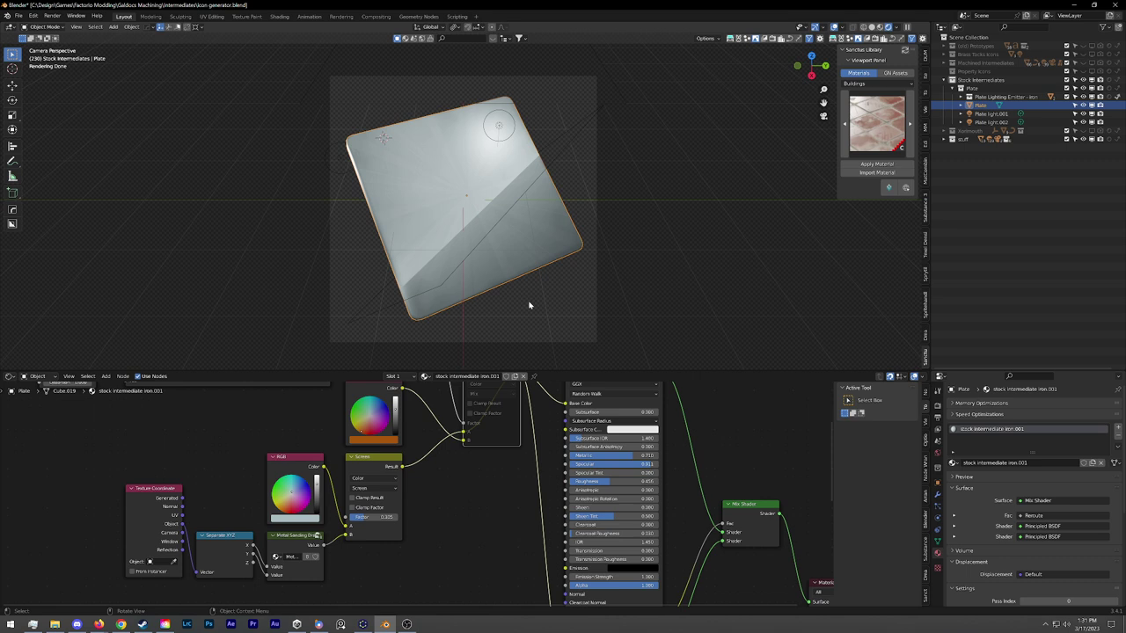
{"action": "left_click", "coordinate": [498, 327]}
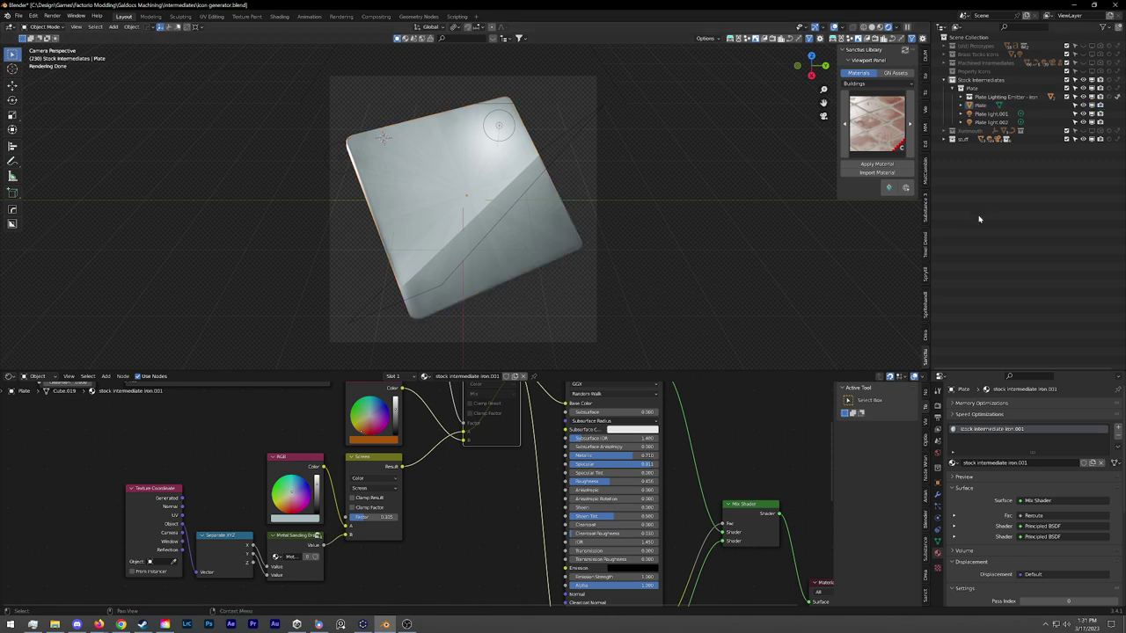
{"action": "key", "text": "ctrl+z"}
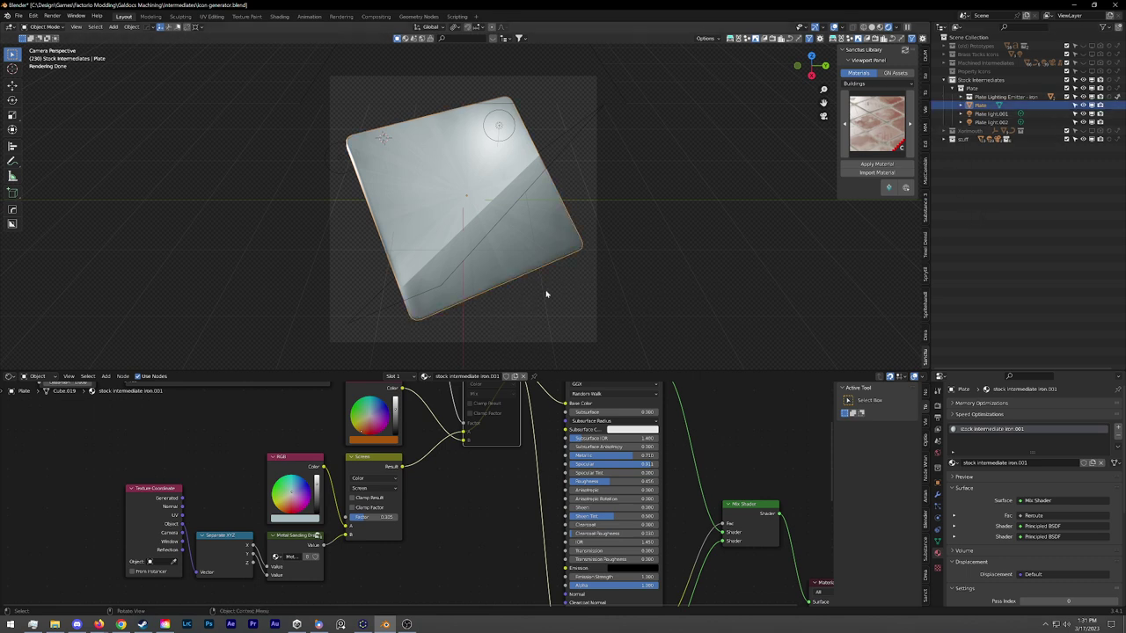
{"action": "key", "text": "alt+Tab"}
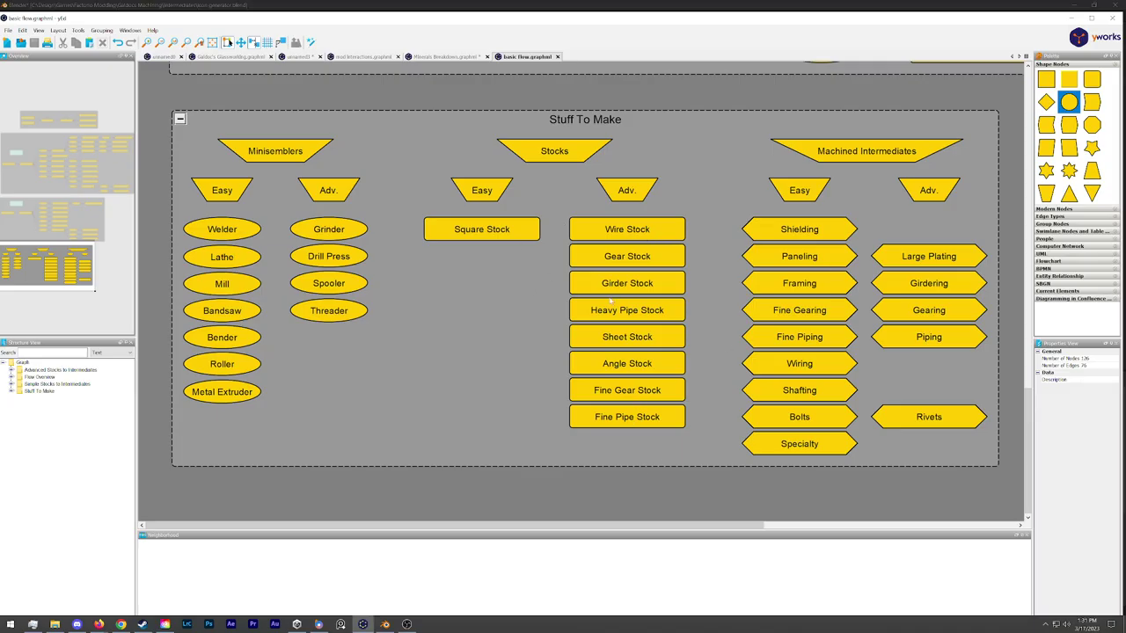
{"action": "left_click", "coordinate": [471, 232]}
{"action": "left_click", "coordinate": [445, 283]}
{"action": "left_click", "coordinate": [445, 231]}
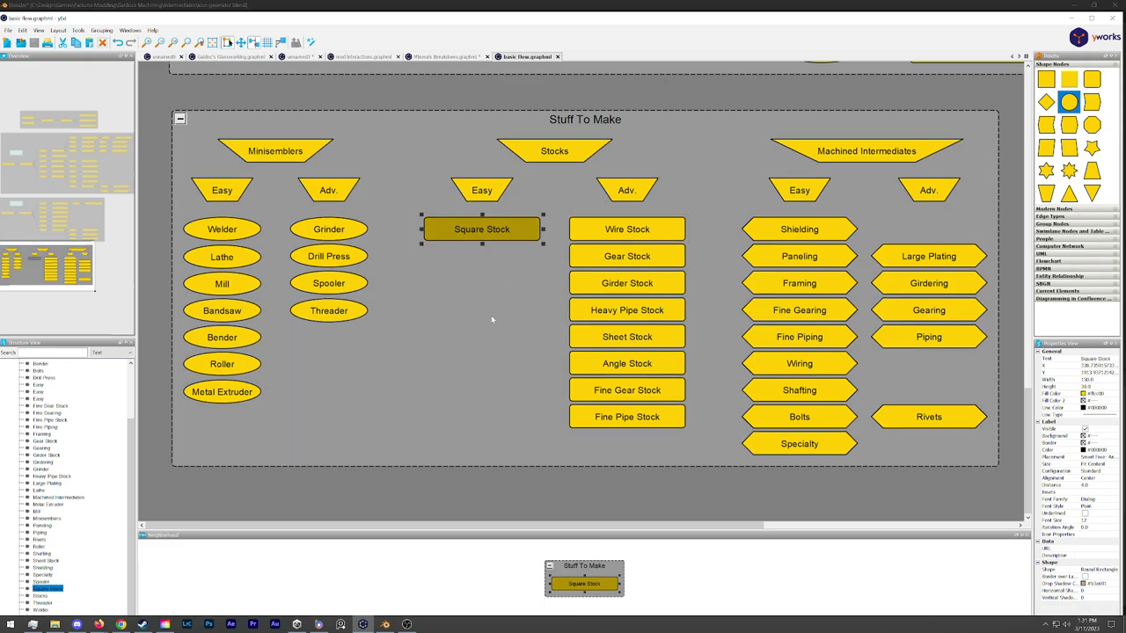
{"action": "key", "text": "alt+Tab"}
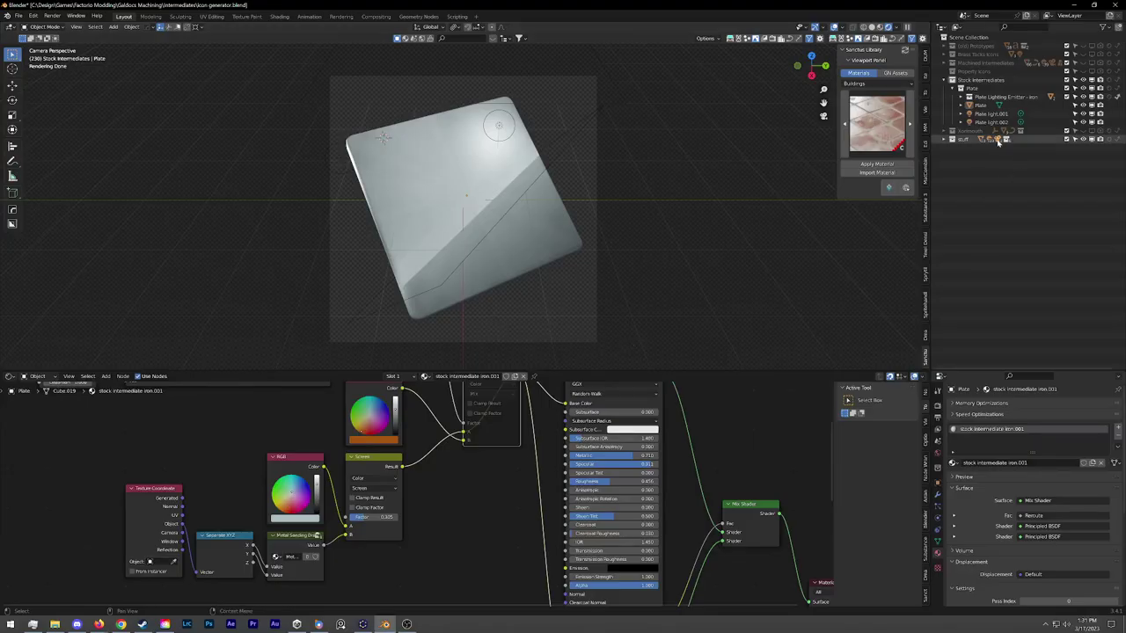
Hide and collapse the Plate collection, then expand Machined Intermediates and its Wiring collection
{"action": "left_click", "coordinate": [1083, 88]}
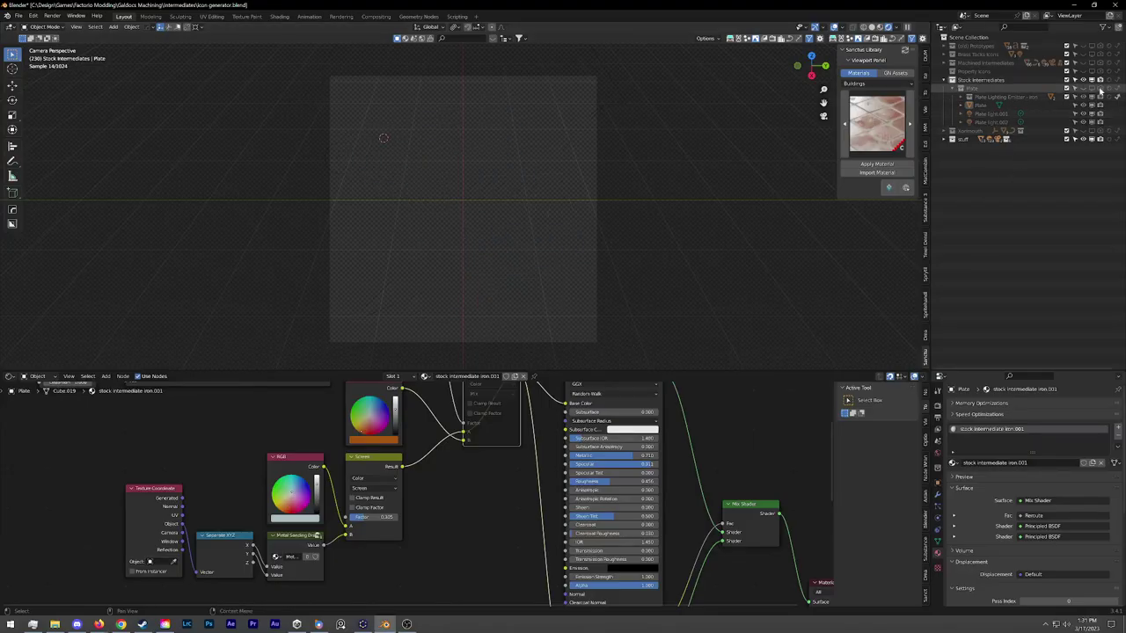
{"action": "left_click", "coordinate": [961, 88]}
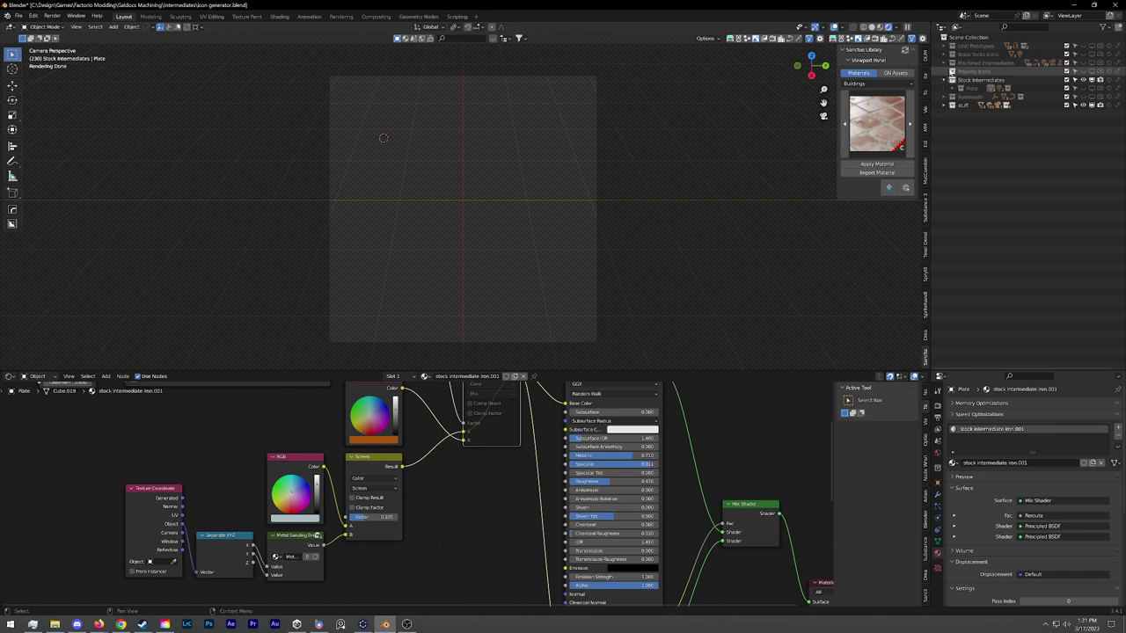
{"action": "left_click", "coordinate": [947, 64]}
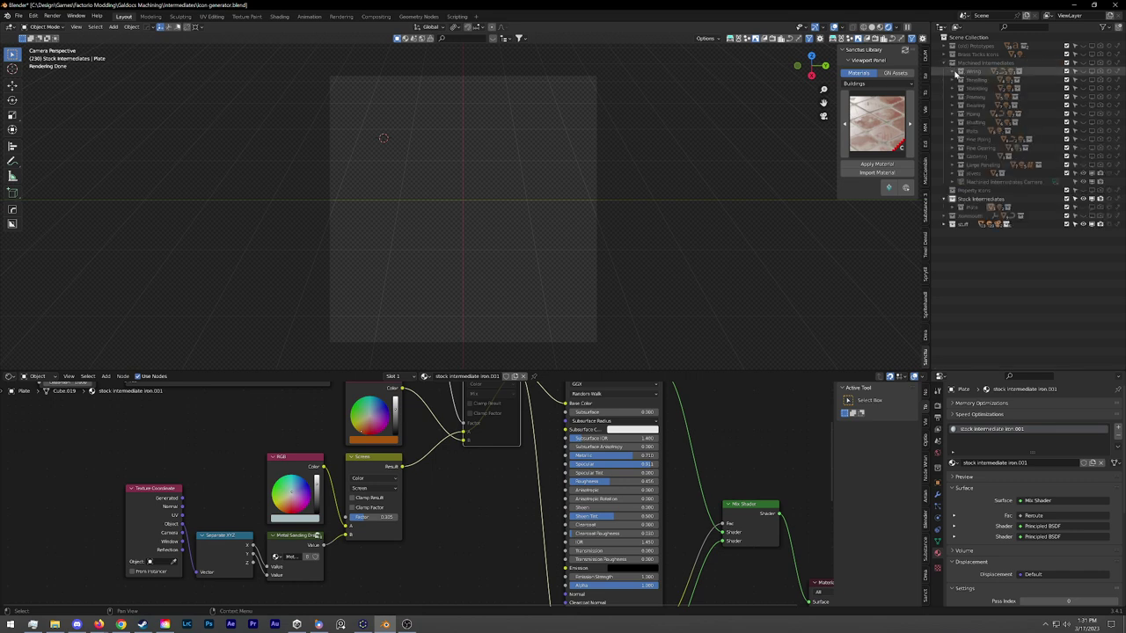
{"action": "left_click", "coordinate": [959, 71]}
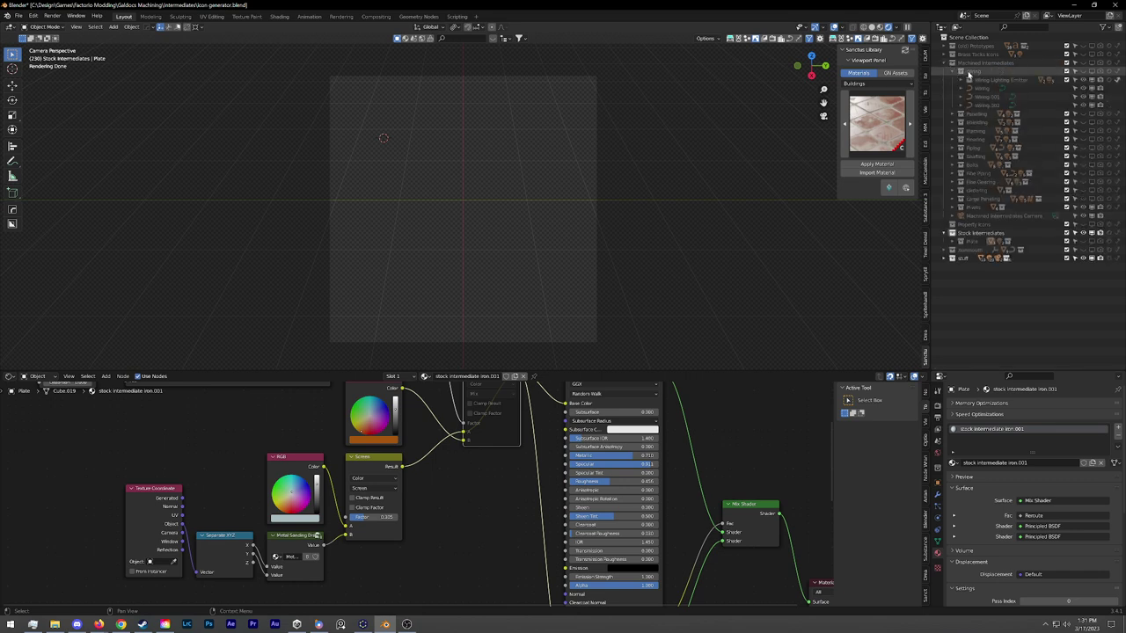
Show Machined Intermediates with Rivets hidden to view the coiled wire, then collapse Wiring and hide it
{"action": "left_click", "coordinate": [1087, 65]}
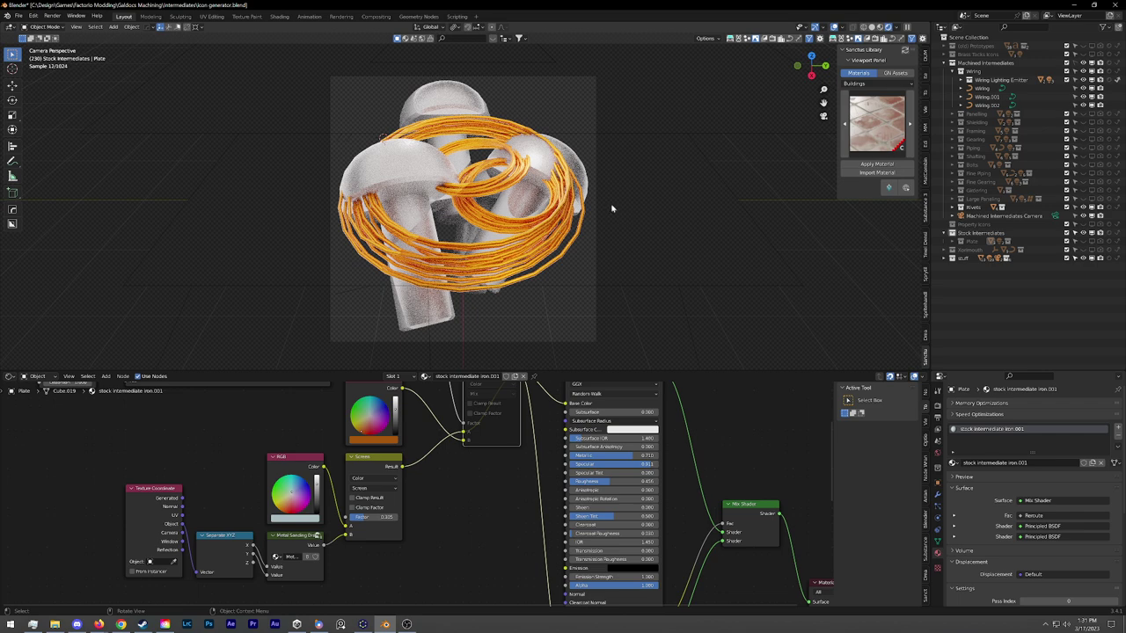
{"action": "left_click", "coordinate": [1085, 207]}
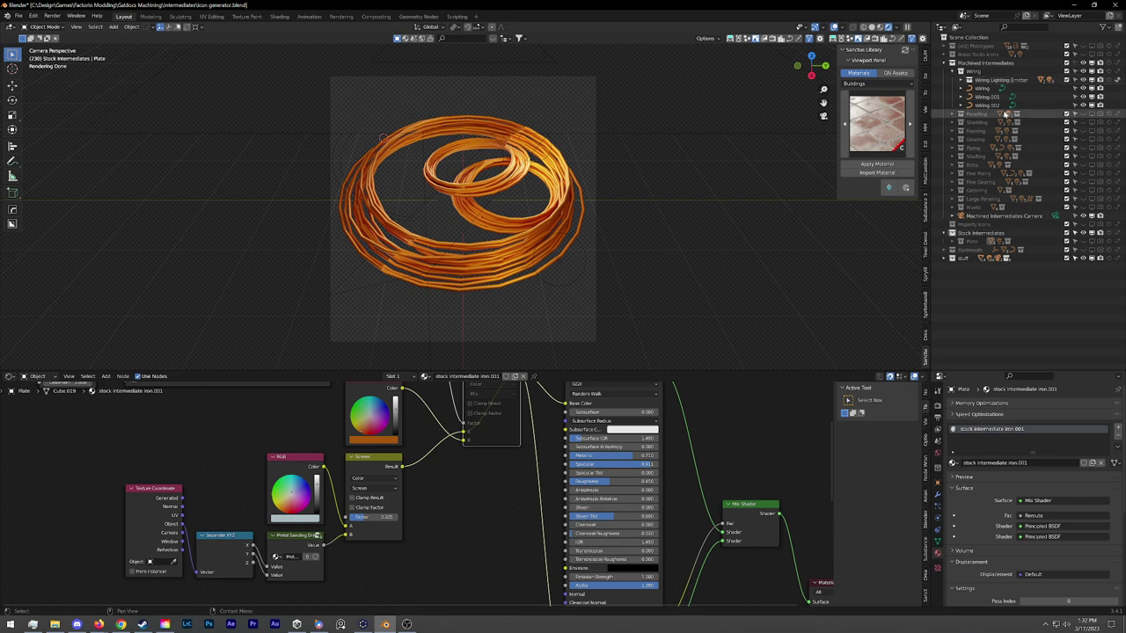
{"action": "left_click", "coordinate": [959, 71]}
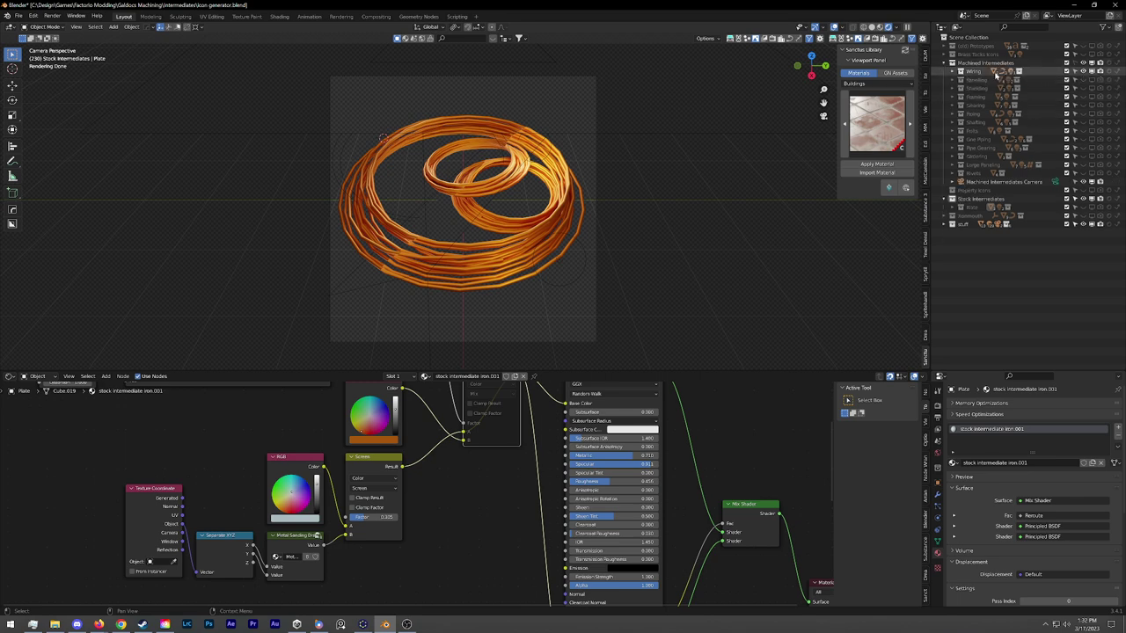
{"action": "left_click", "coordinate": [1083, 64]}
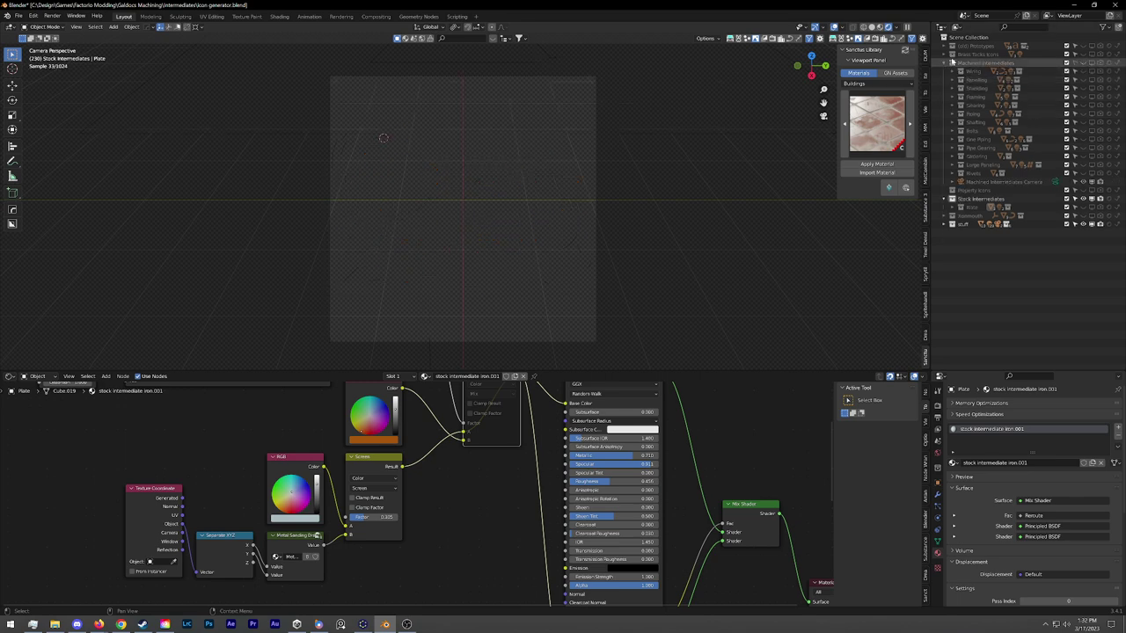
Add a new collection inside Stock Intermediates and rename it 'Square Stock'
{"action": "left_click", "coordinate": [952, 64]}
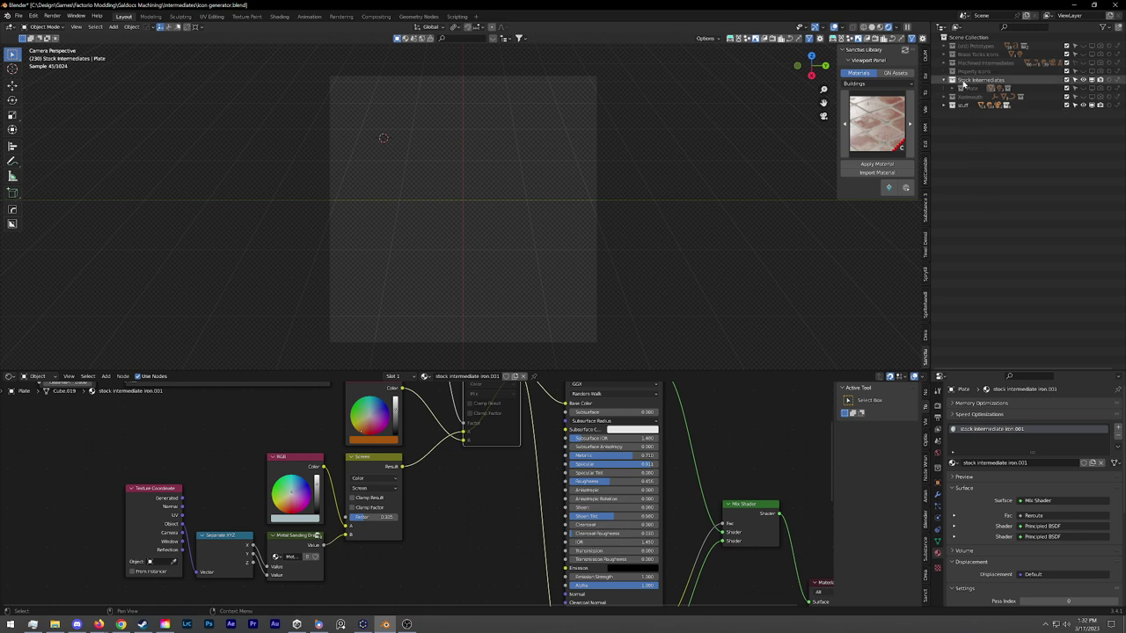
{"action": "left_click", "coordinate": [969, 88]}
{"action": "left_click", "coordinate": [969, 80]}
{"action": "left_click", "coordinate": [1114, 27]}
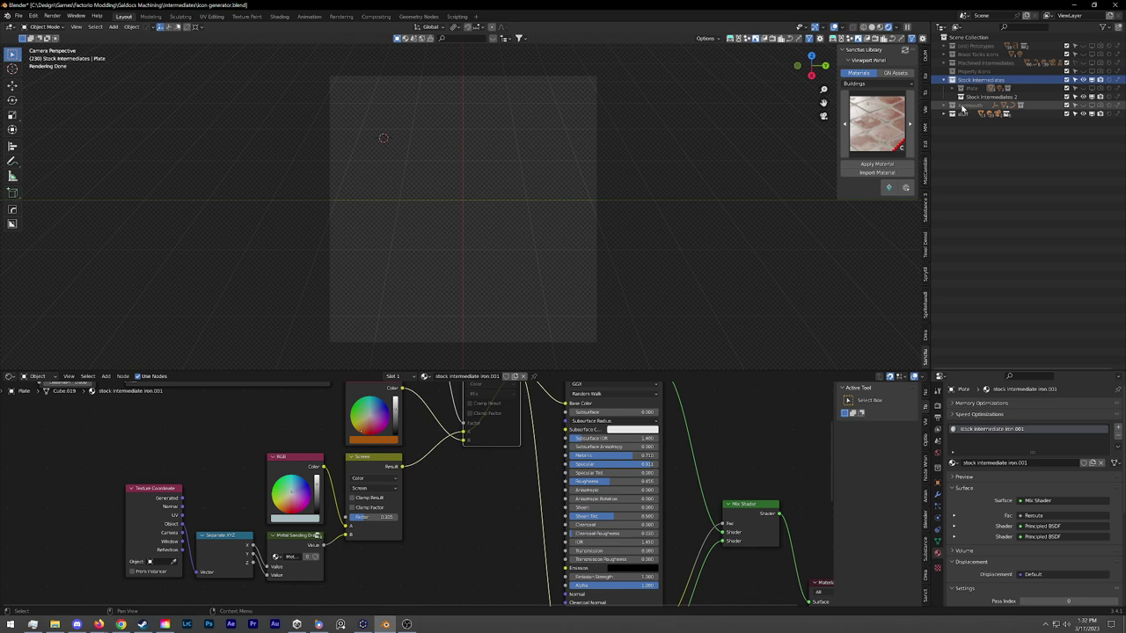
{"action": "double_click", "coordinate": [990, 96]}
{"action": "type", "text": "Square Stock"}
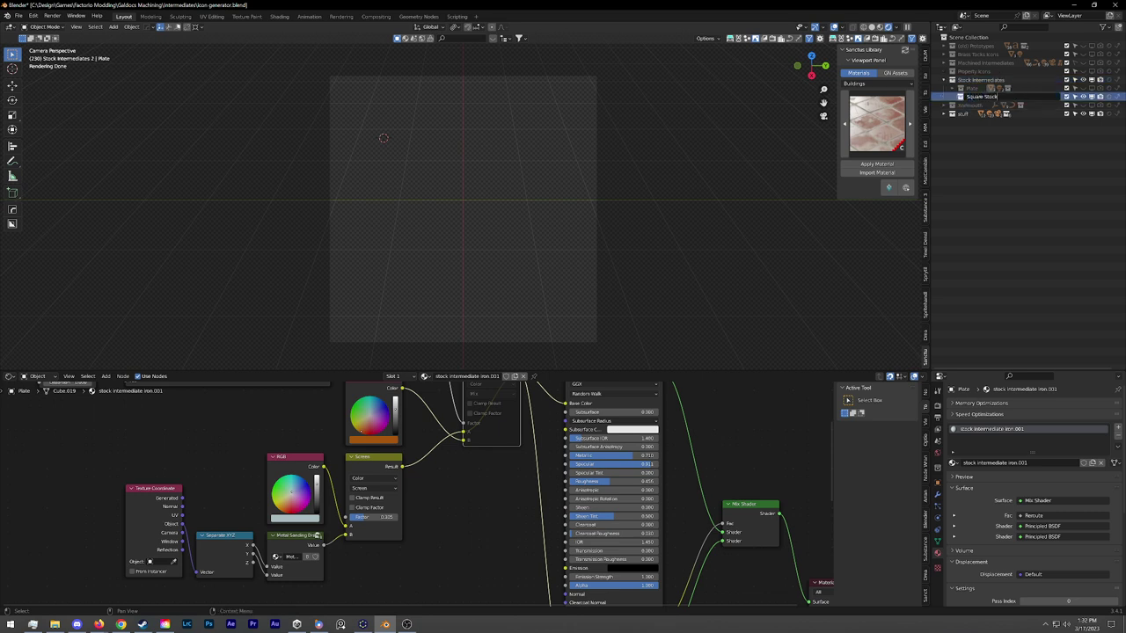
{"action": "key", "text": "Return"}
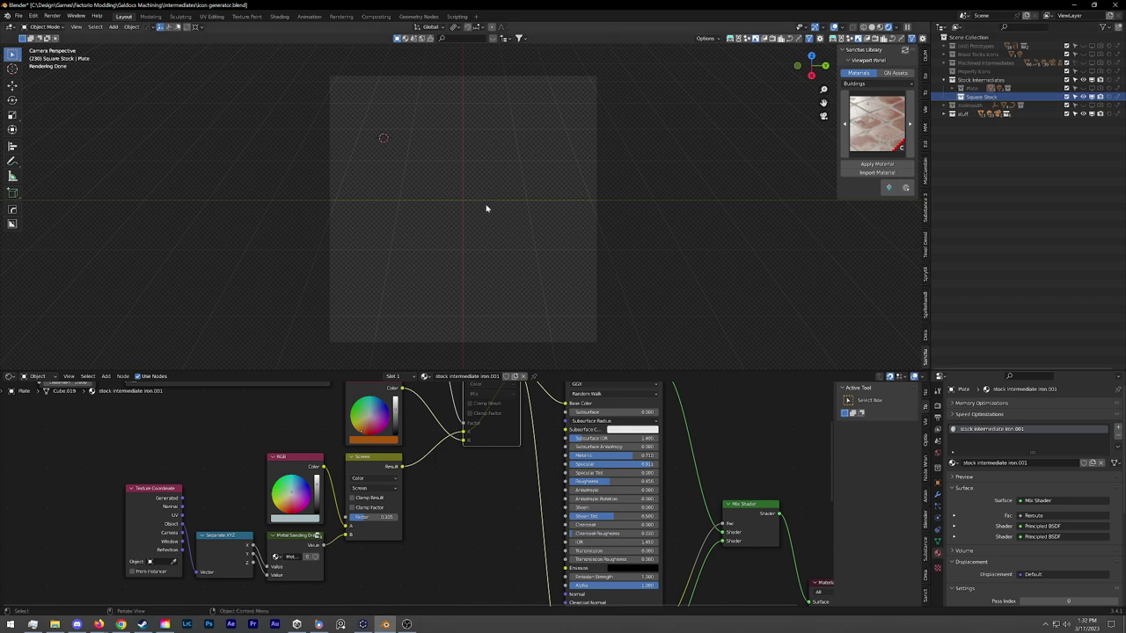
{"action": "key", "text": "shift+a"}
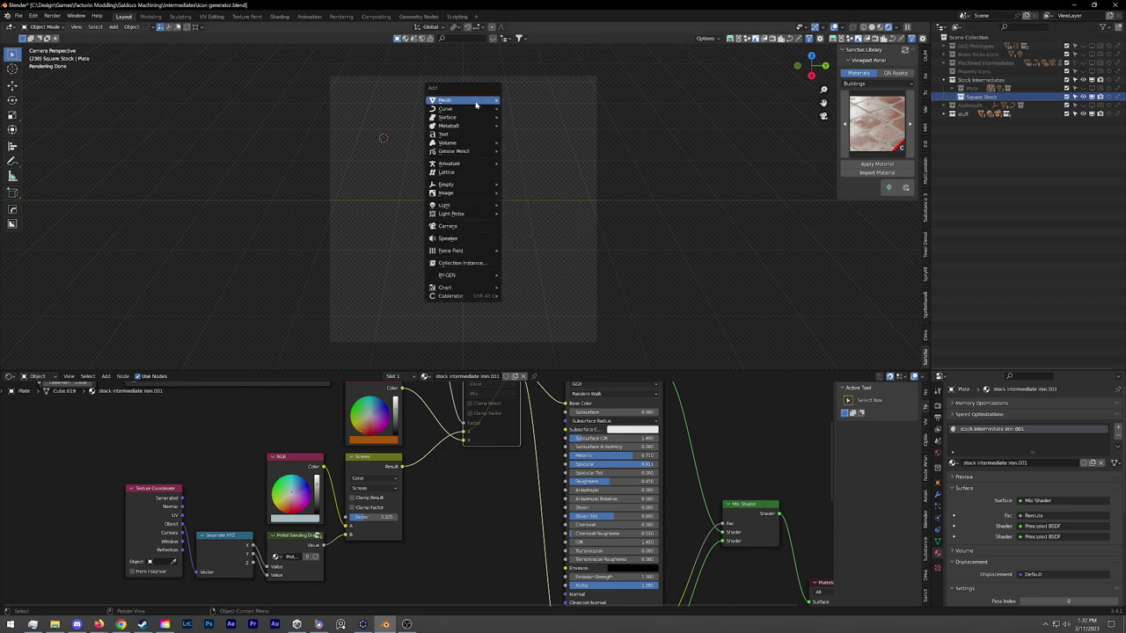
Add a cube mesh and switch the viewport to Solid shading
{"action": "mouse_move", "coordinate": [487, 100]}
{"action": "left_click", "coordinate": [521, 126]}
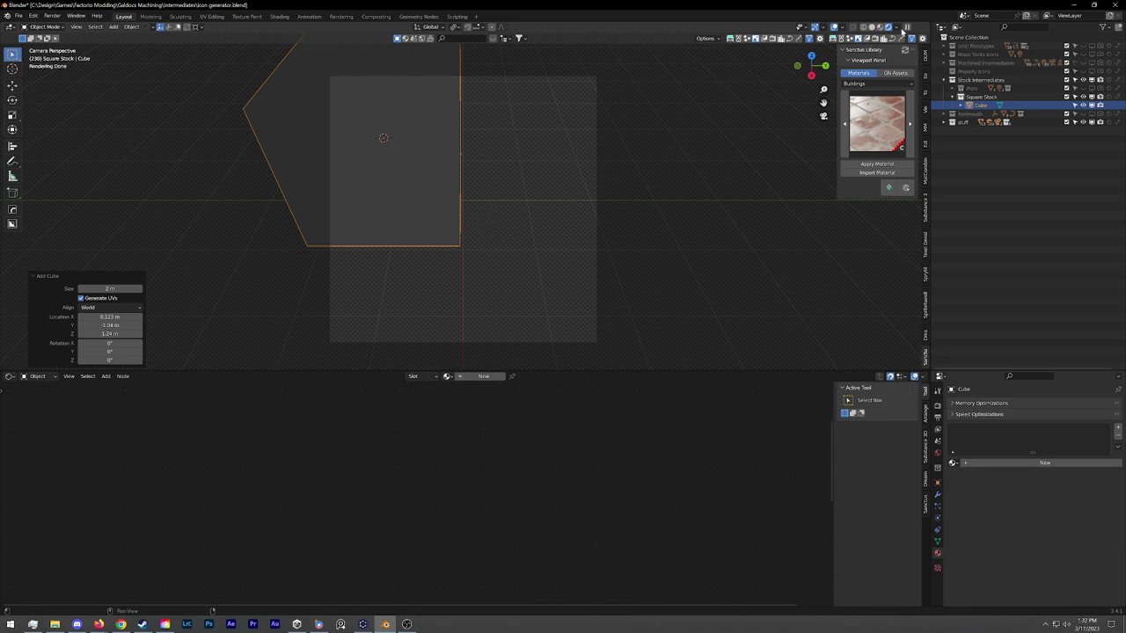
{"action": "left_click", "coordinate": [870, 27]}
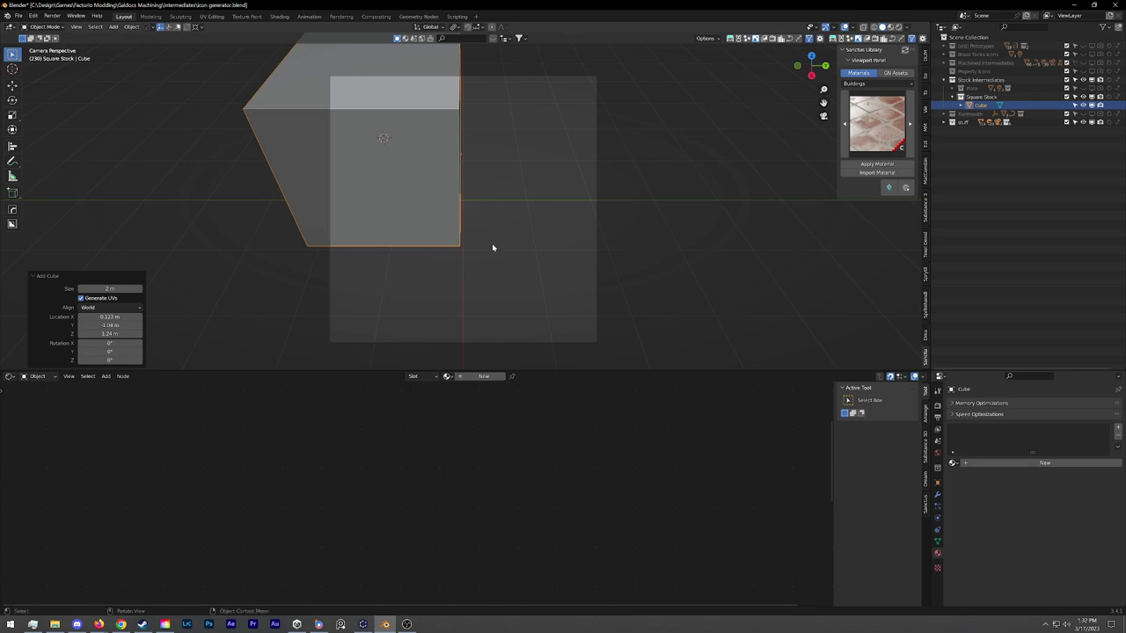
Snap the 3D cursor to the world origin and the cube onto the cursor
{"action": "key", "text": "shift+s"}
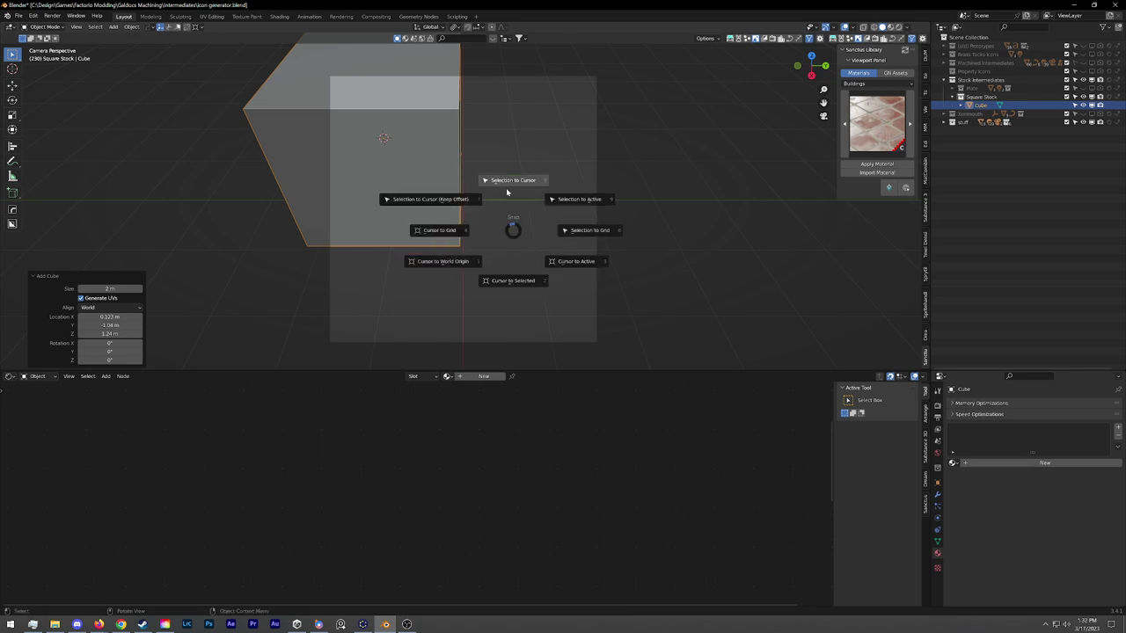
{"action": "left_click", "coordinate": [446, 264]}
{"action": "key", "text": "shift+s"}
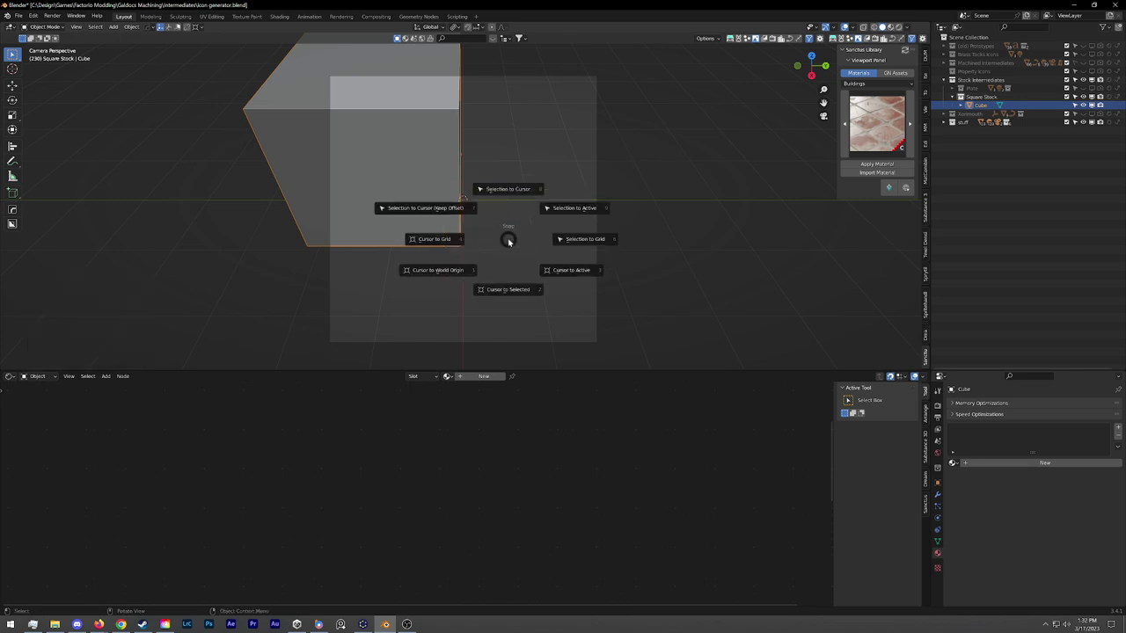
{"action": "left_click", "coordinate": [510, 192]}
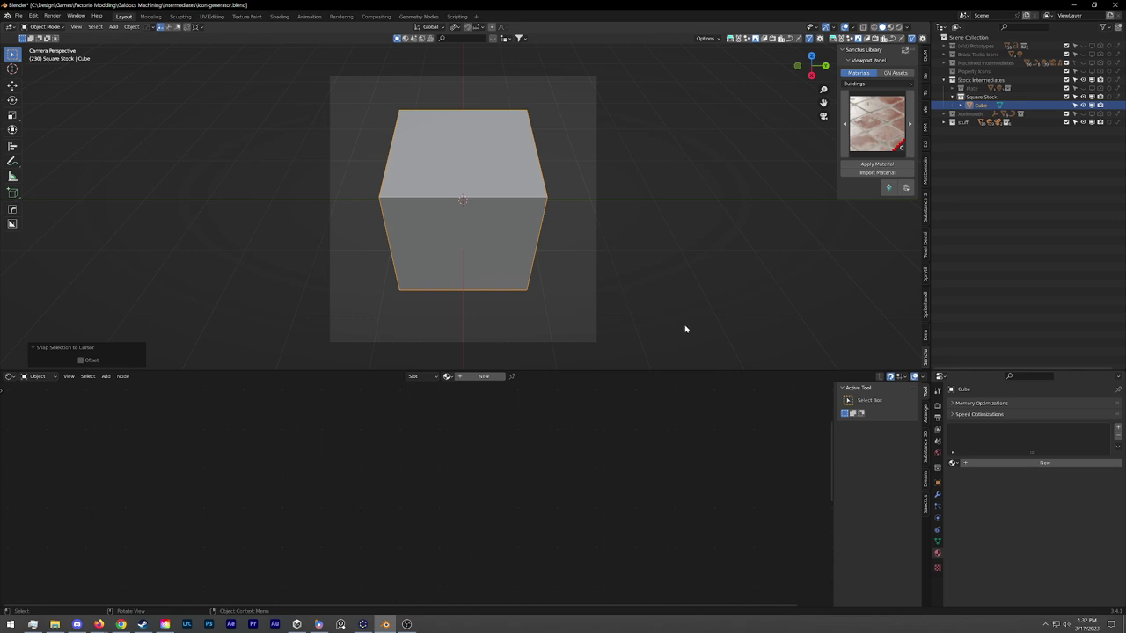
Scale the cube to 0.24 on Y and Z, rotate it 37.2° about Z, then scale by 1.772
{"action": "key", "text": "s"}
{"action": "key", "text": "shift+x"}
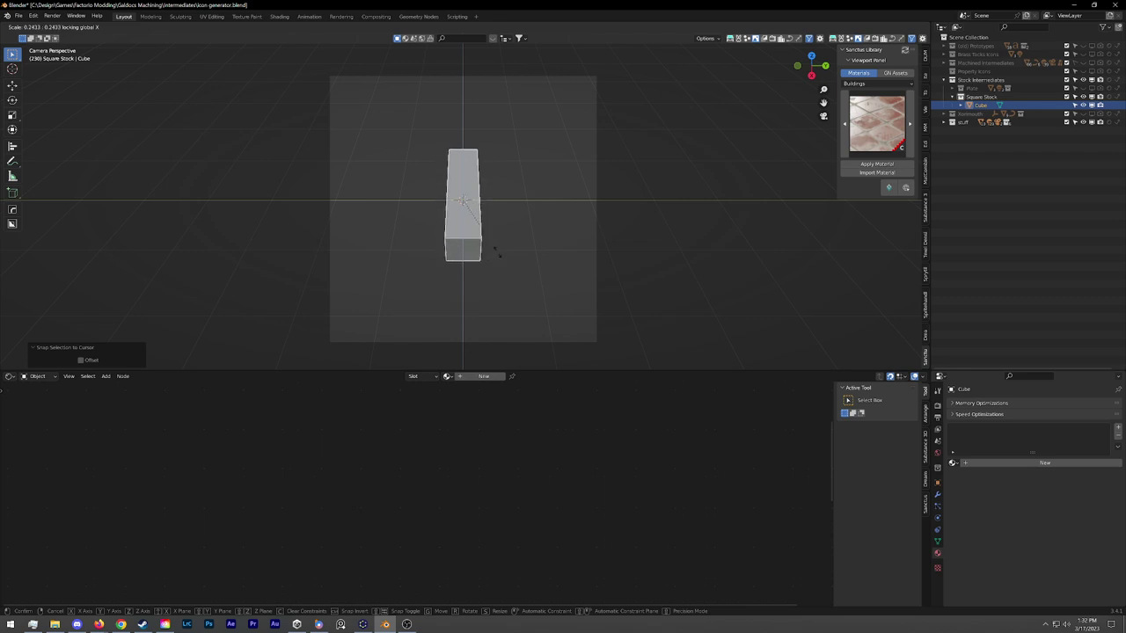
{"action": "left_click", "coordinate": [543, 299]}
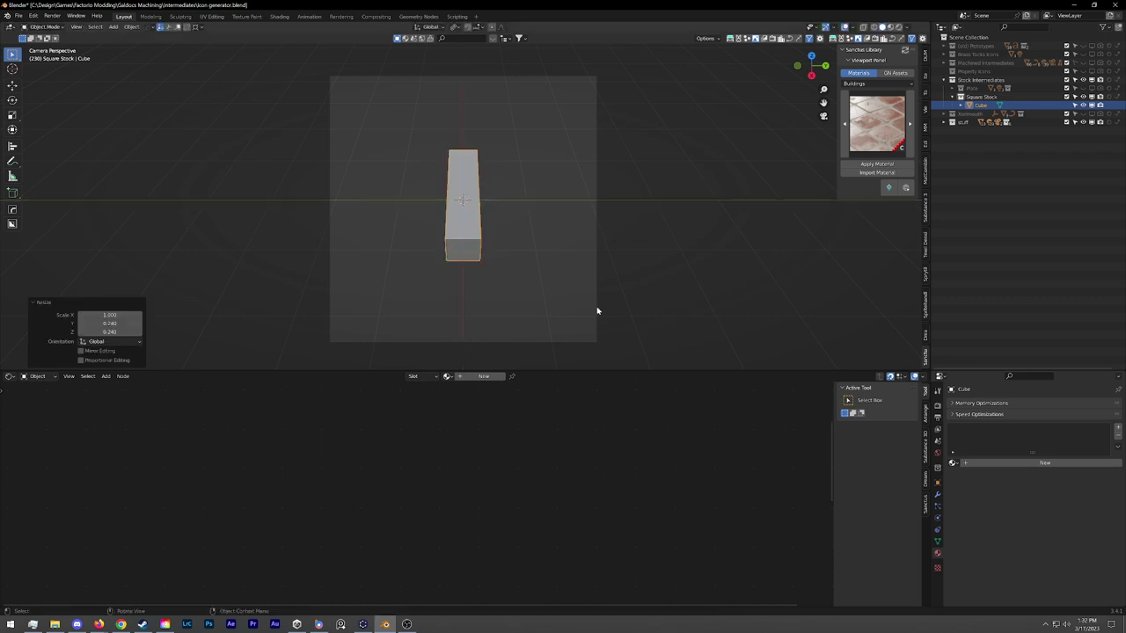
{"action": "key", "text": "r"}
{"action": "key", "text": "z"}
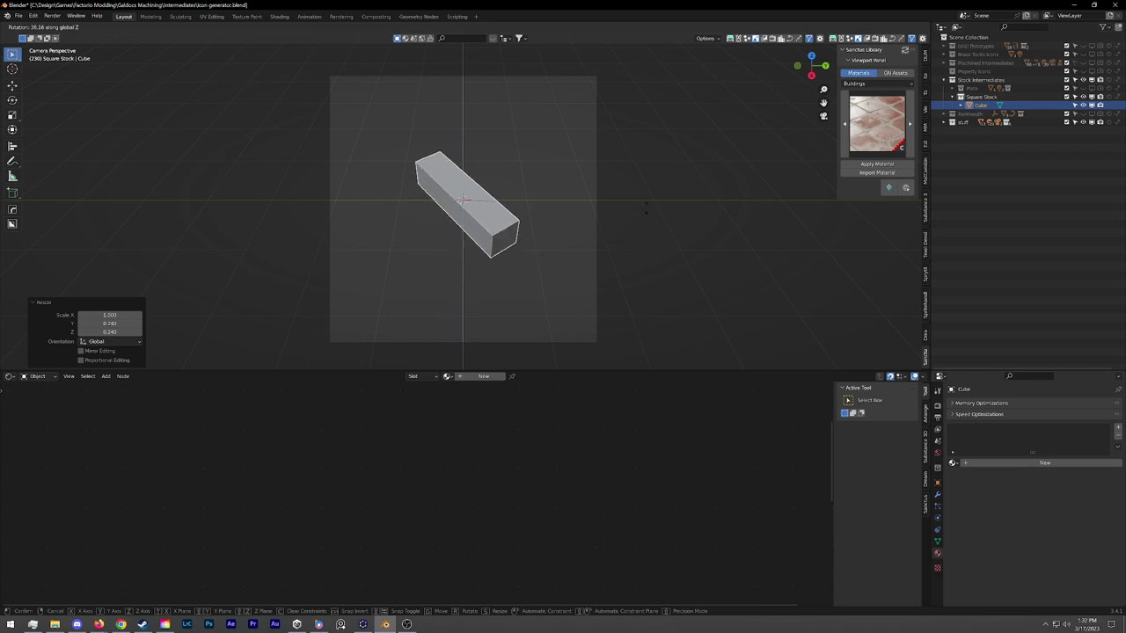
{"action": "left_click", "coordinate": [648, 209]}
{"action": "key", "text": "s"}
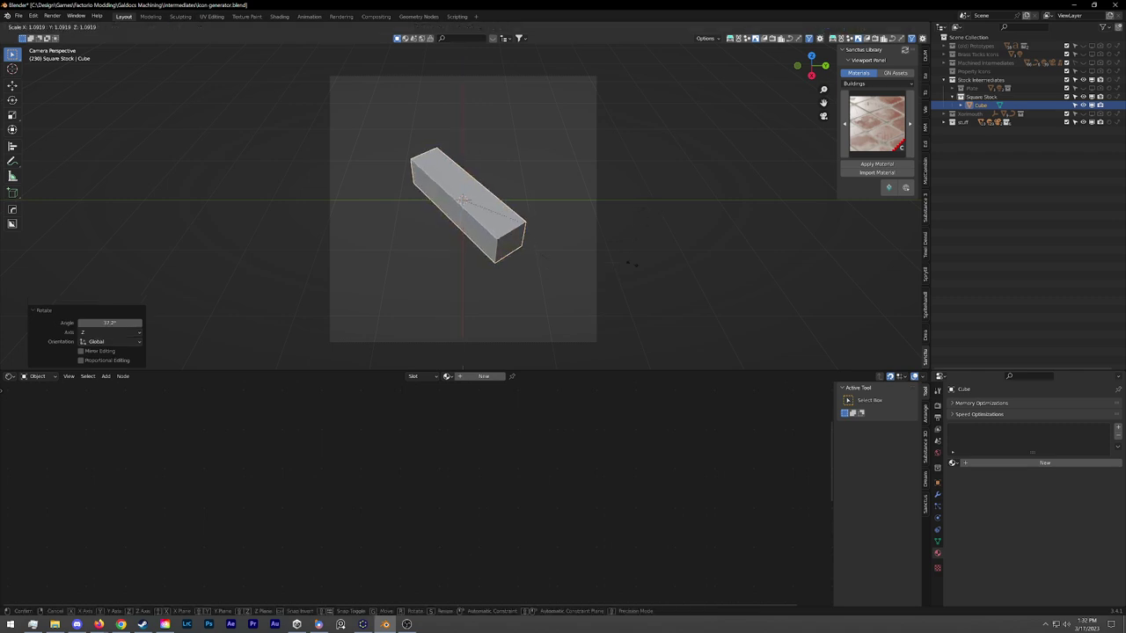
{"action": "left_click", "coordinate": [733, 286]}
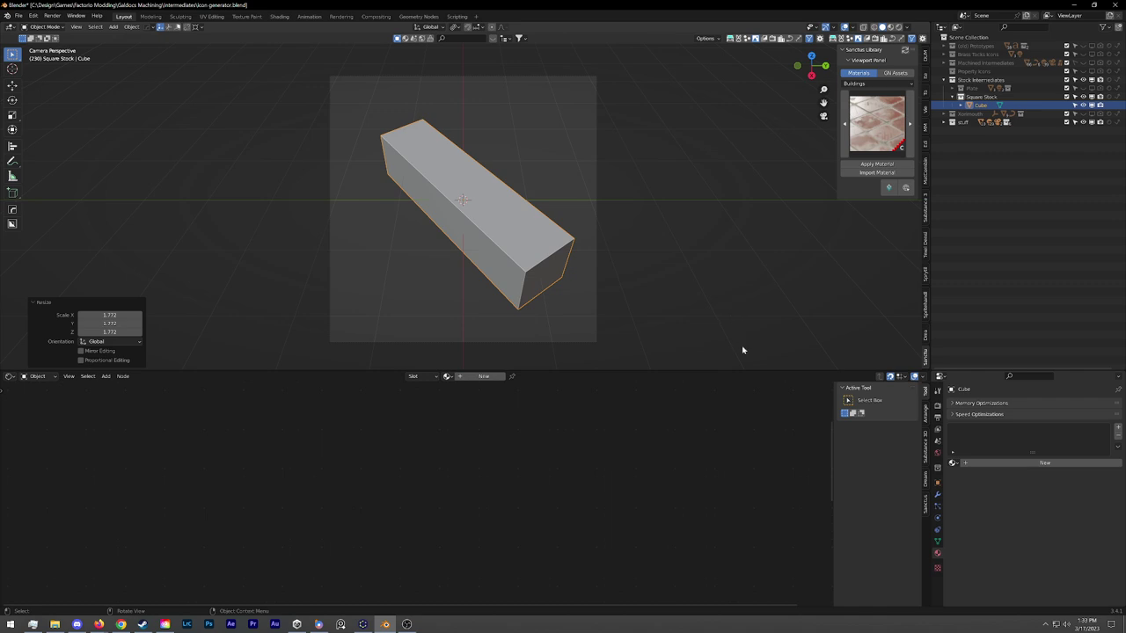
{"action": "middle_click_drag", "start_coordinate": [670, 282], "coordinate": [651, 246]}
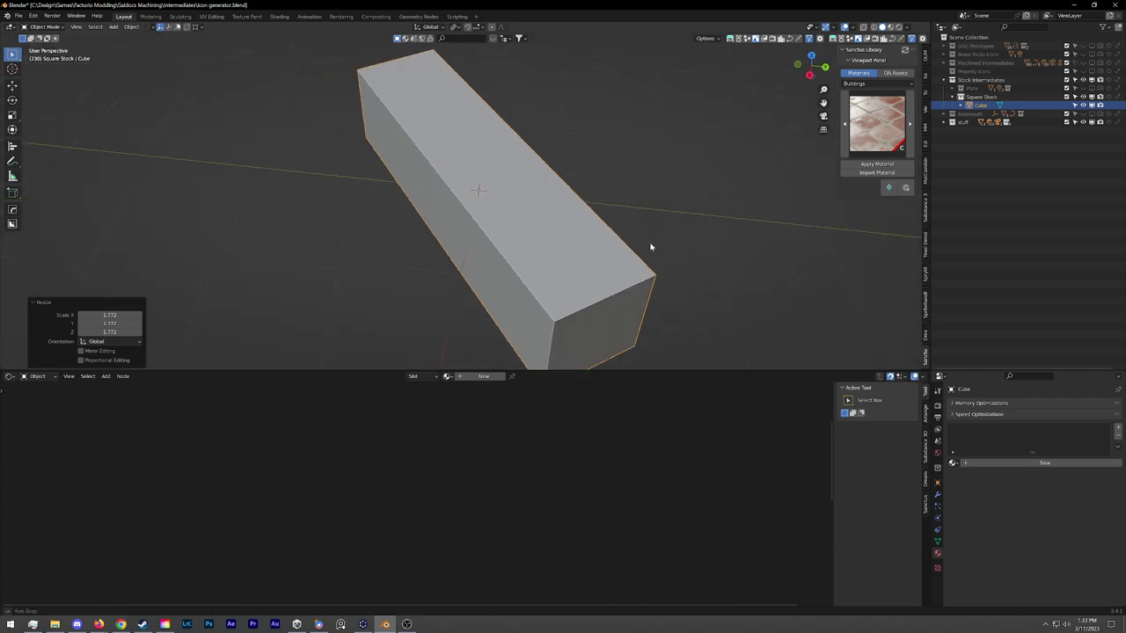
{"action": "scroll", "coordinate": [590, 232], "scroll_direction": "down", "scroll_amount": 8}
{"action": "middle_click_drag", "start_coordinate": [492, 225], "coordinate": [440, 229]}
{"action": "scroll", "coordinate": [482, 217], "scroll_direction": "up", "scroll_amount": 3}
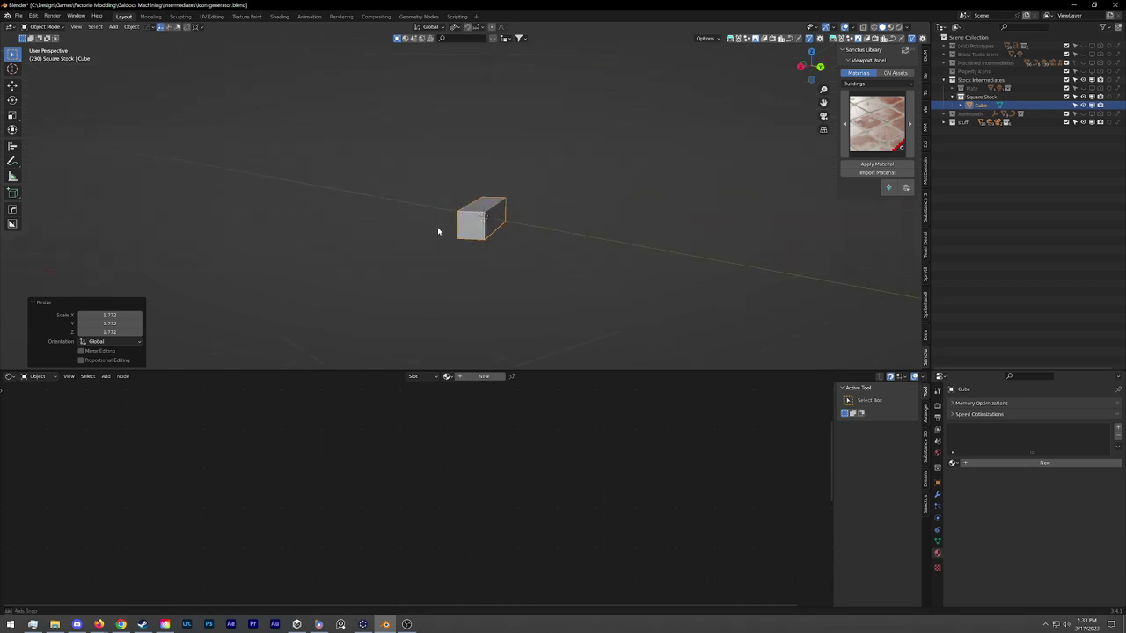
{"action": "scroll", "coordinate": [497, 195], "scroll_direction": "up", "scroll_amount": 2}
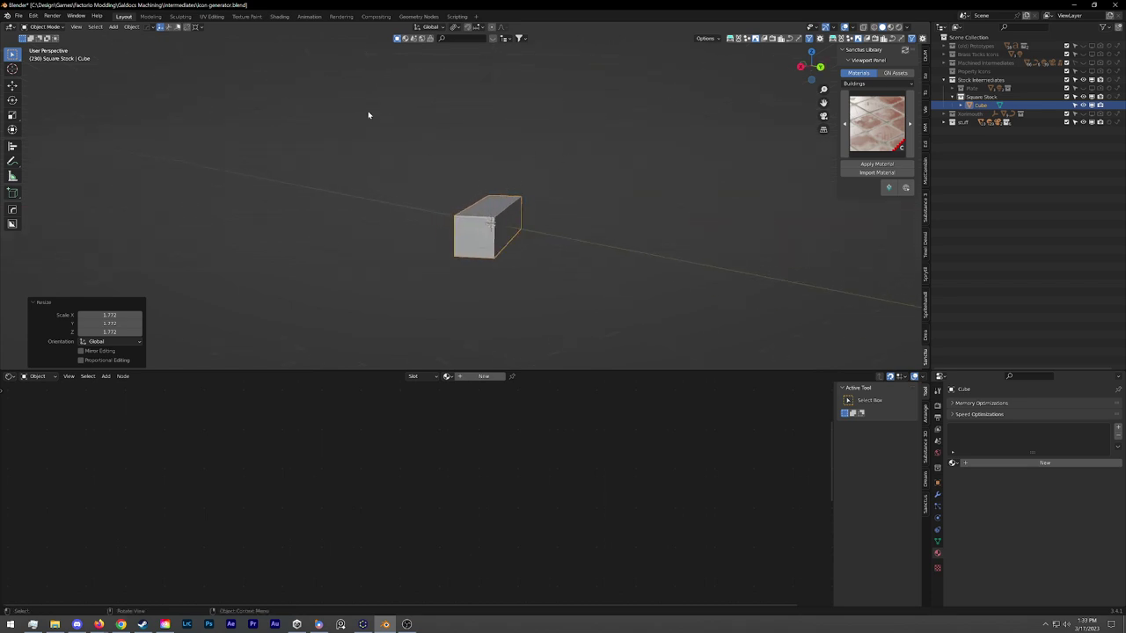
{"action": "key", "text": "KP_0"}
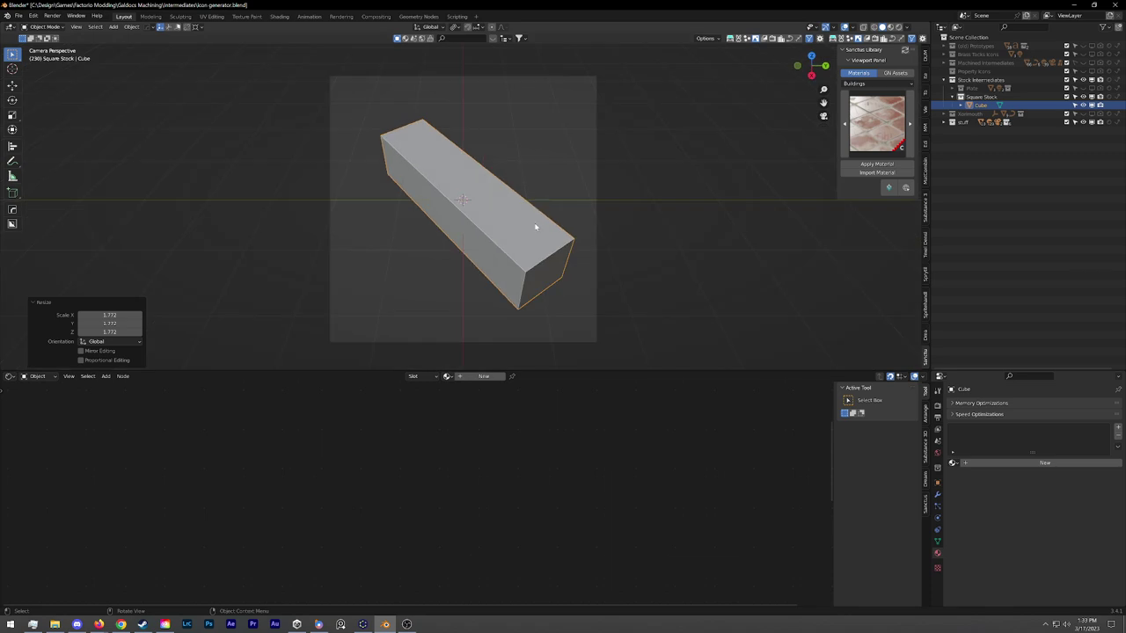
Select the bar, undo the last change, and tilt it -8.47° about its local Y axis
{"action": "left_click", "coordinate": [622, 315]}
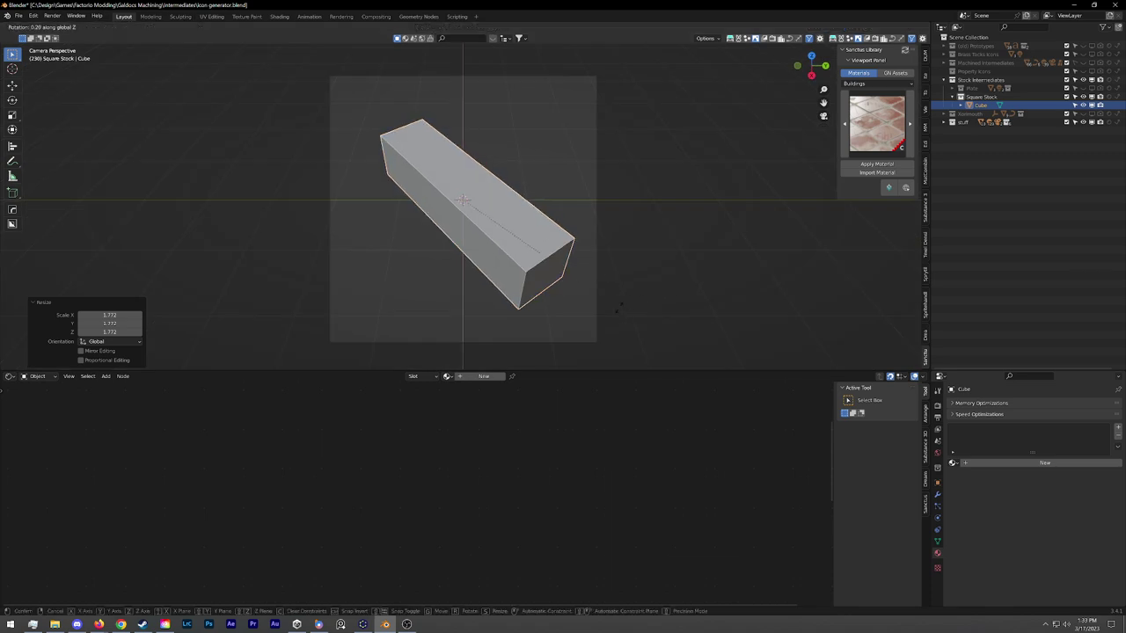
{"action": "key", "text": "ctrl+z"}
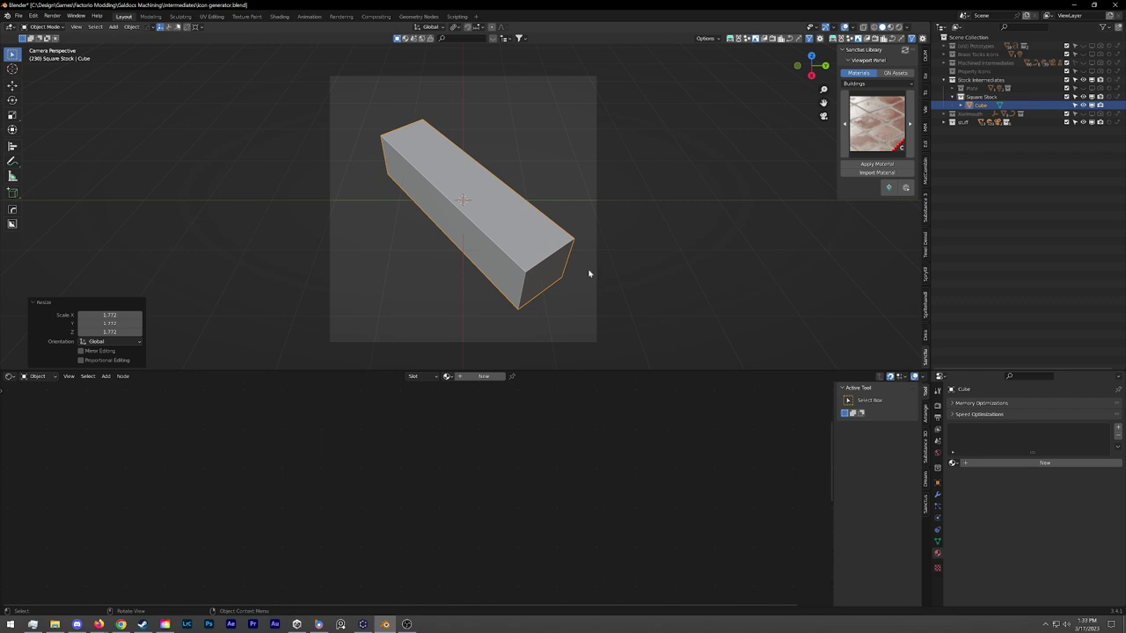
{"action": "key", "text": "r"}
{"action": "key", "text": "y"}
{"action": "key", "text": "y"}
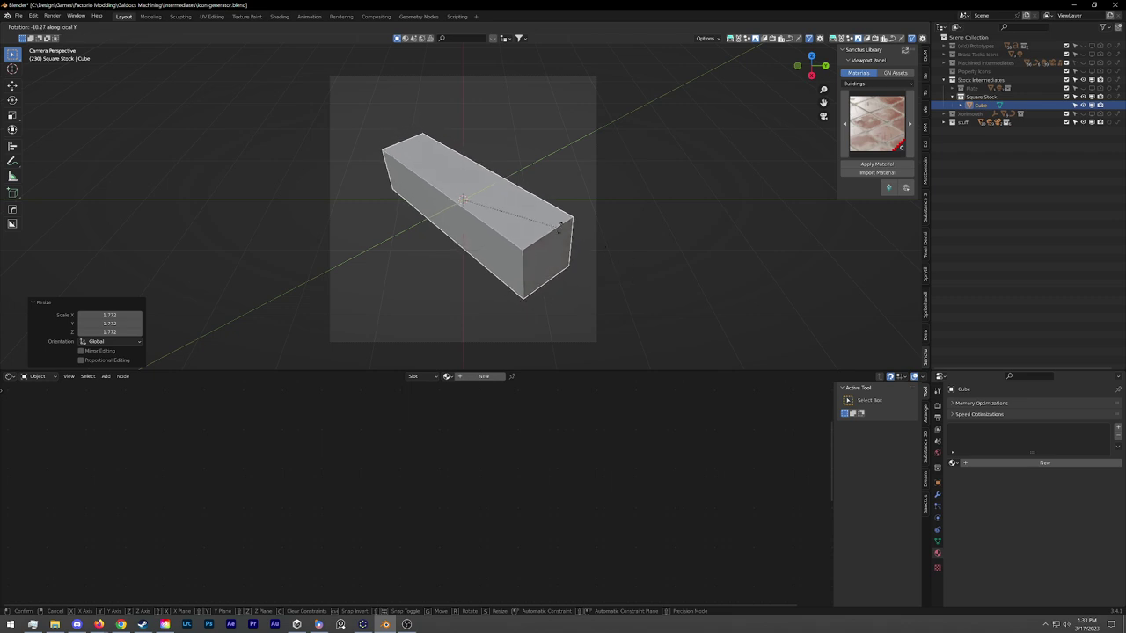
{"action": "left_click", "coordinate": [553, 280]}
Raise the bar to 1.3352 m and slide it horizontally toward the camera
{"action": "key", "text": "g"}
{"action": "key", "text": "z"}
{"action": "left_click", "coordinate": [556, 211]}
{"action": "key", "text": "g"}
{"action": "key", "text": "shift+z"}
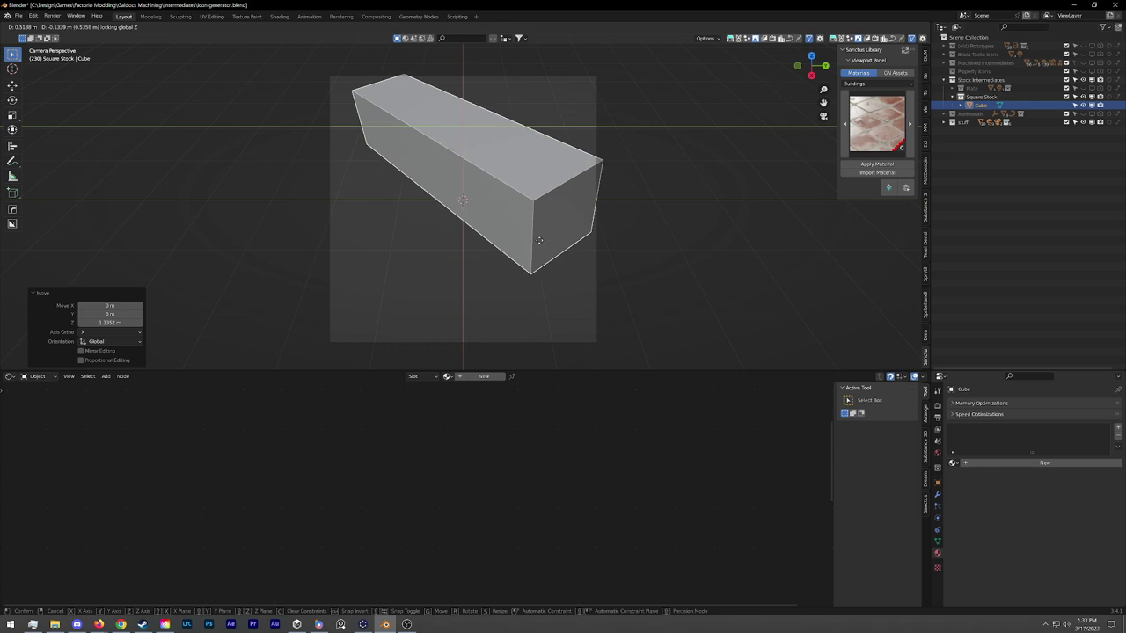
{"action": "left_click", "coordinate": [520, 257]}
Shrink the bar to 0.937, cancel a further move, and reselect the bar
{"action": "key", "text": "s"}
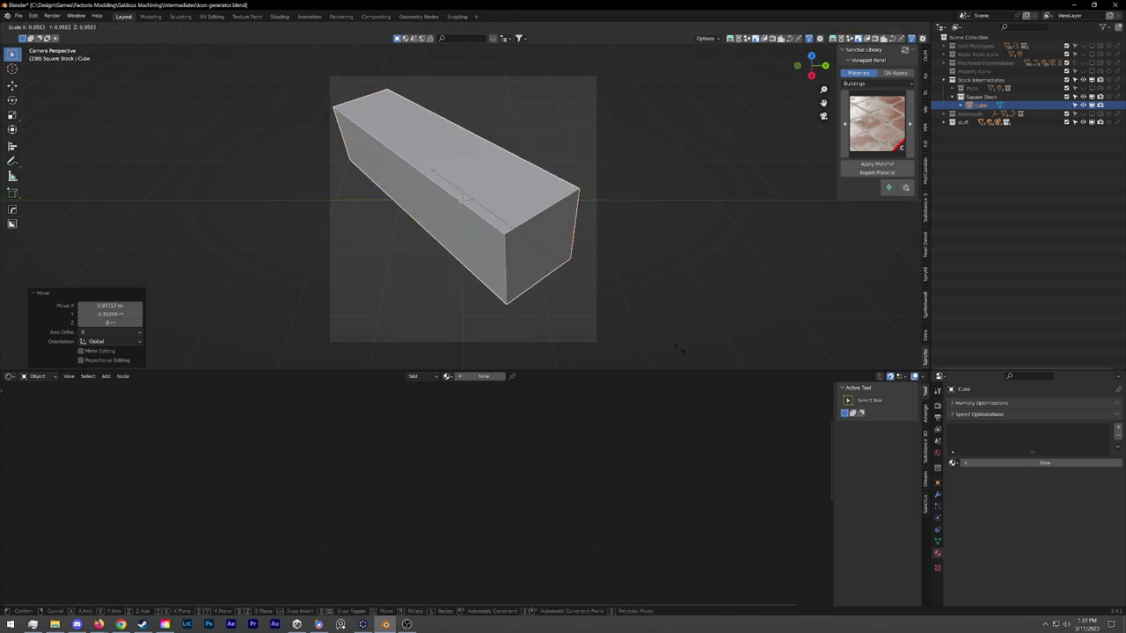
{"action": "left_click", "coordinate": [674, 349]}
{"action": "key", "text": "g"}
{"action": "key", "text": "shift+z"}
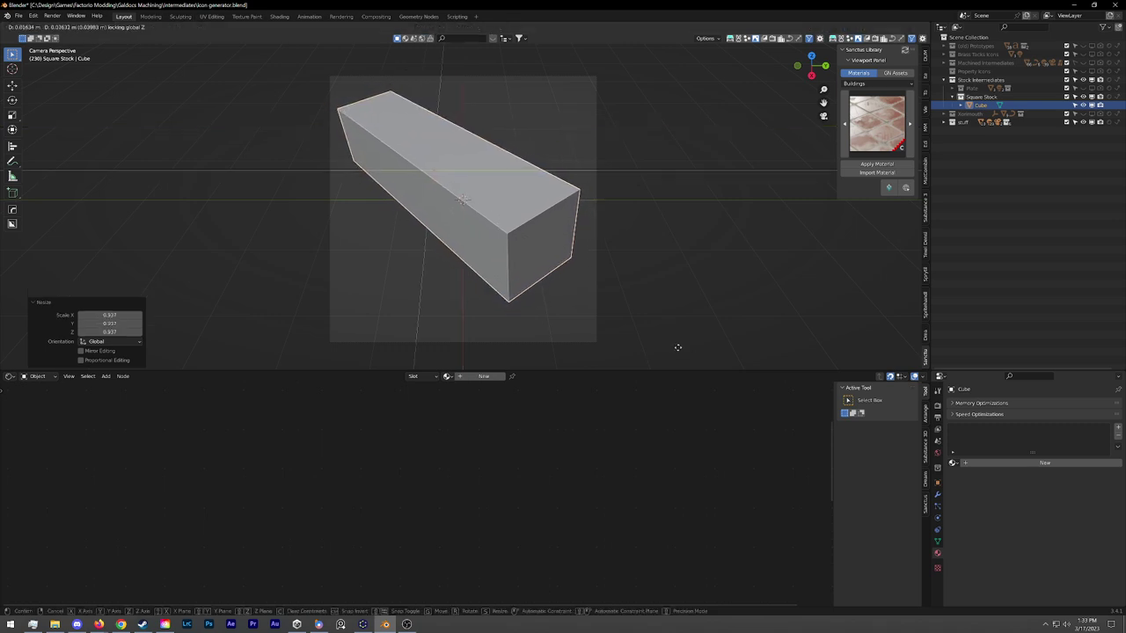
{"action": "right_click", "coordinate": [675, 348]}
{"action": "left_click", "coordinate": [670, 352]}
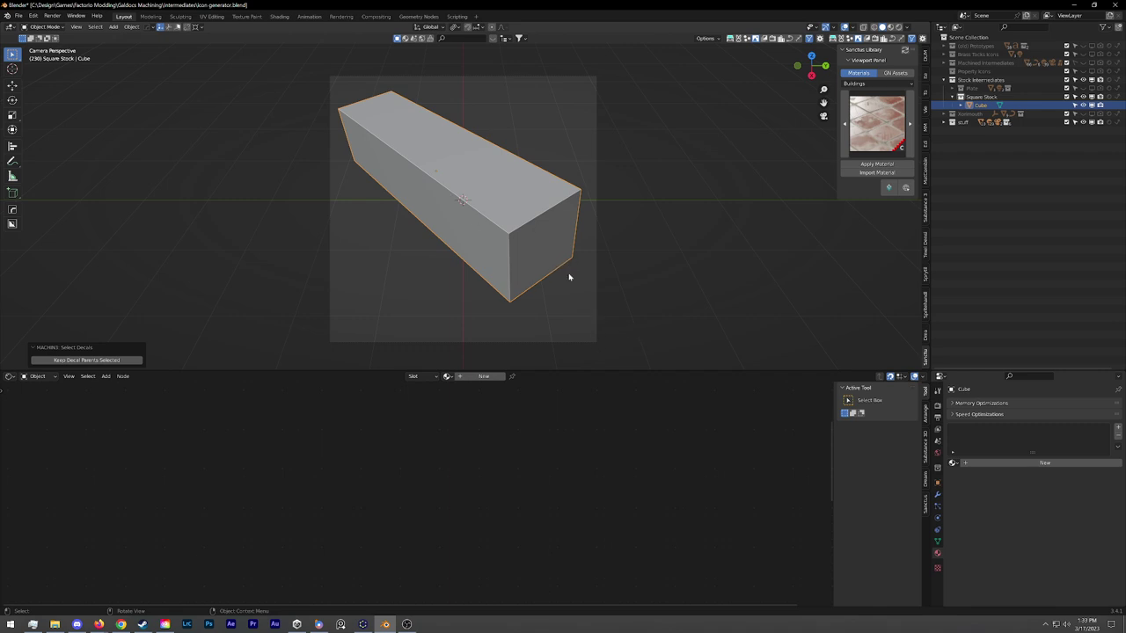
Apply the Square Stock bar's scale to 1.000 and display its 3.32 × 0.798 × 0.798 m dimensions
{"action": "key", "text": "ctrl+a"}
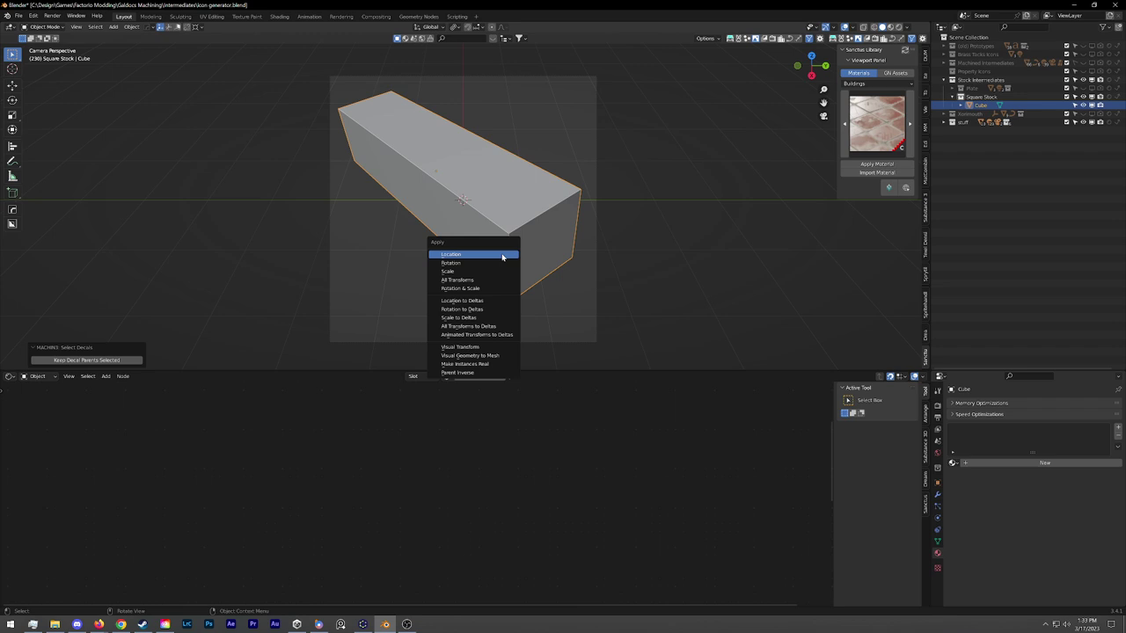
{"action": "left_click", "coordinate": [460, 273]}
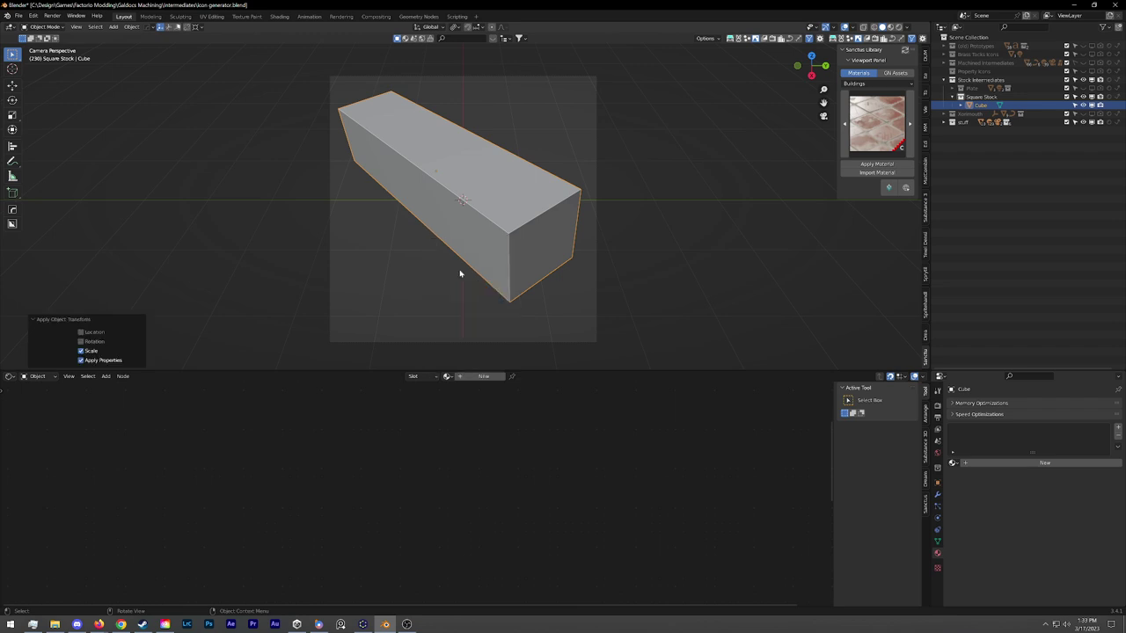
{"action": "left_click", "coordinate": [925, 77]}
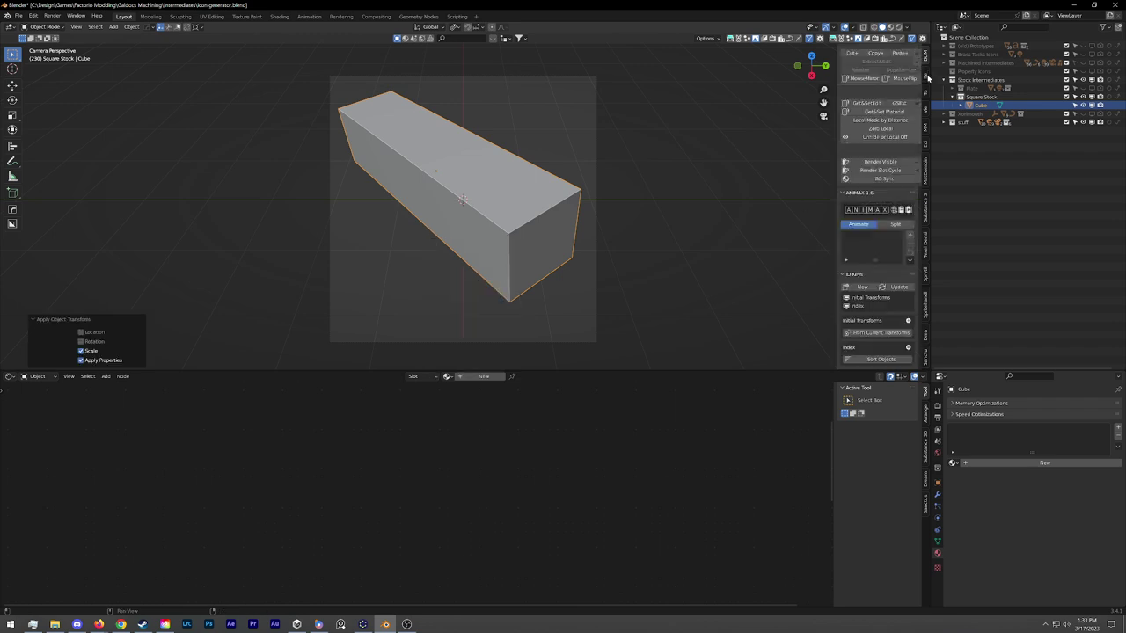